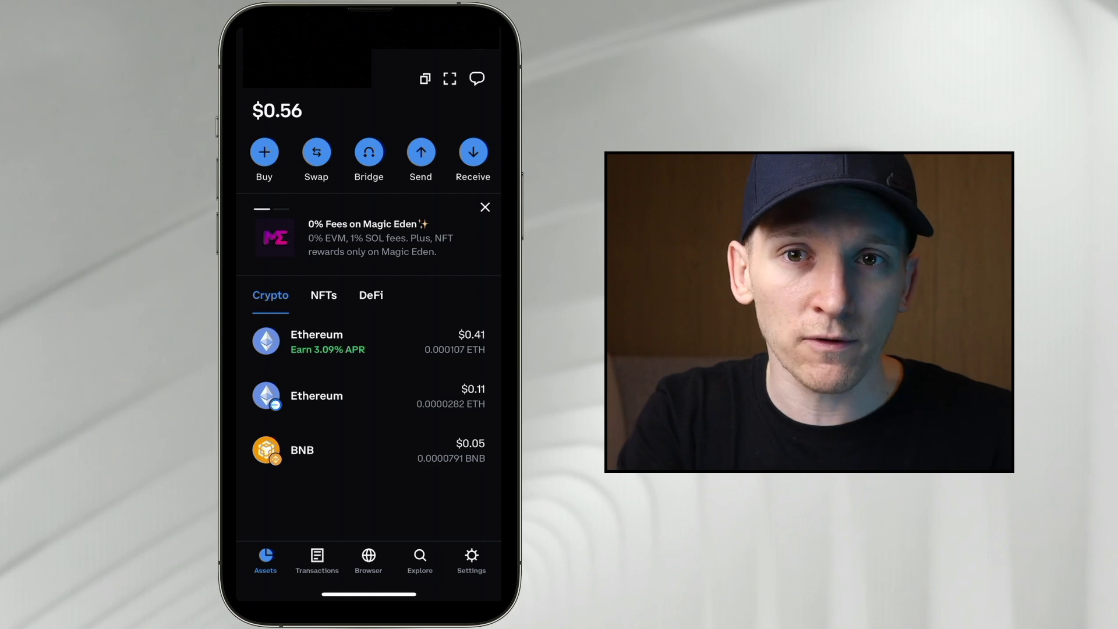
# - Open the wallet's dapp browser, view the All and Swap categories of top dapps, and open Aerodrome Finance from the history
pyautogui.click(369, 559)
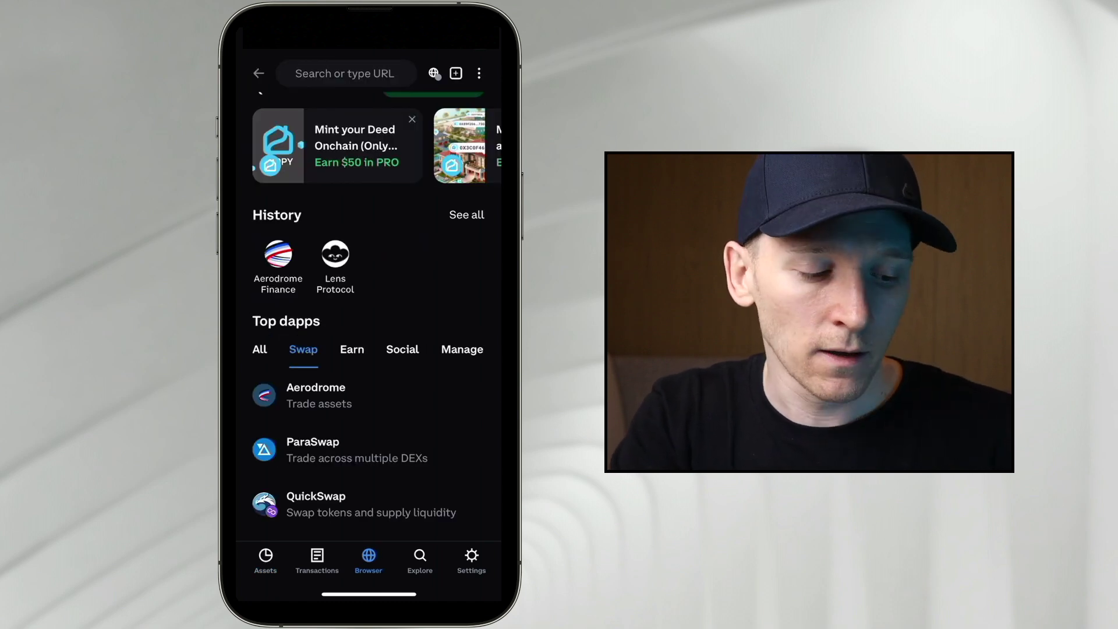
pyautogui.click(260, 349)
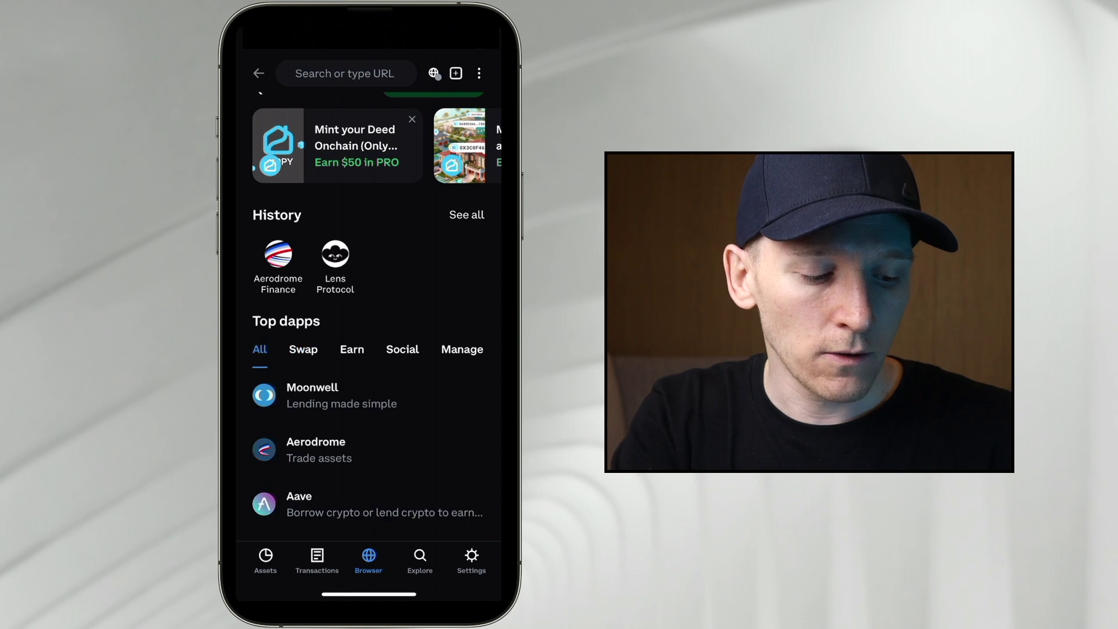
pyautogui.click(303, 350)
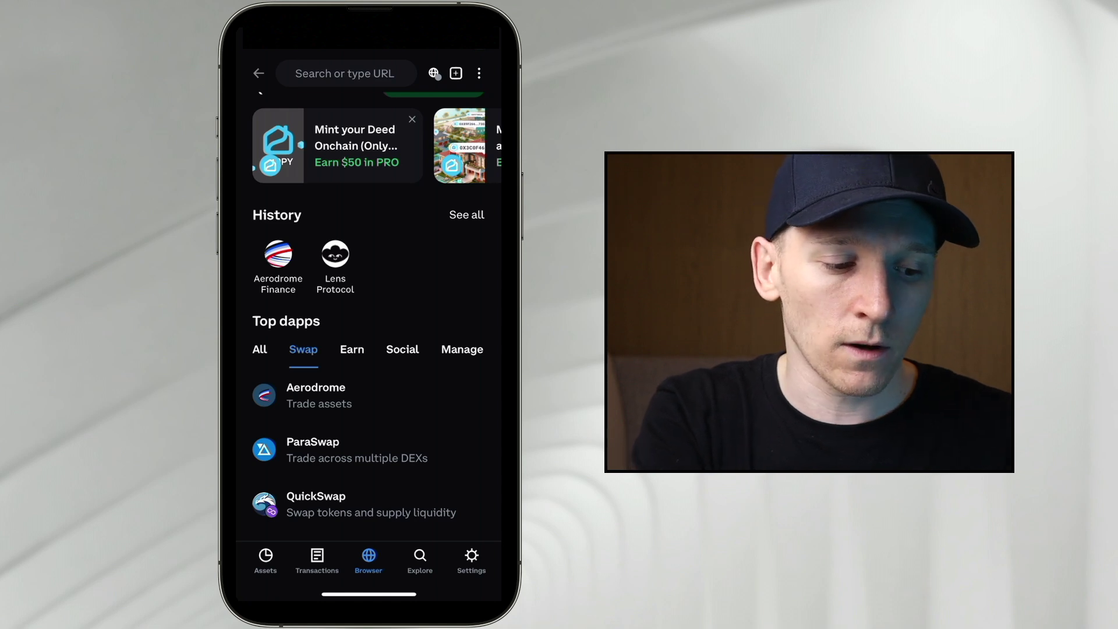
pyautogui.click(344, 73)
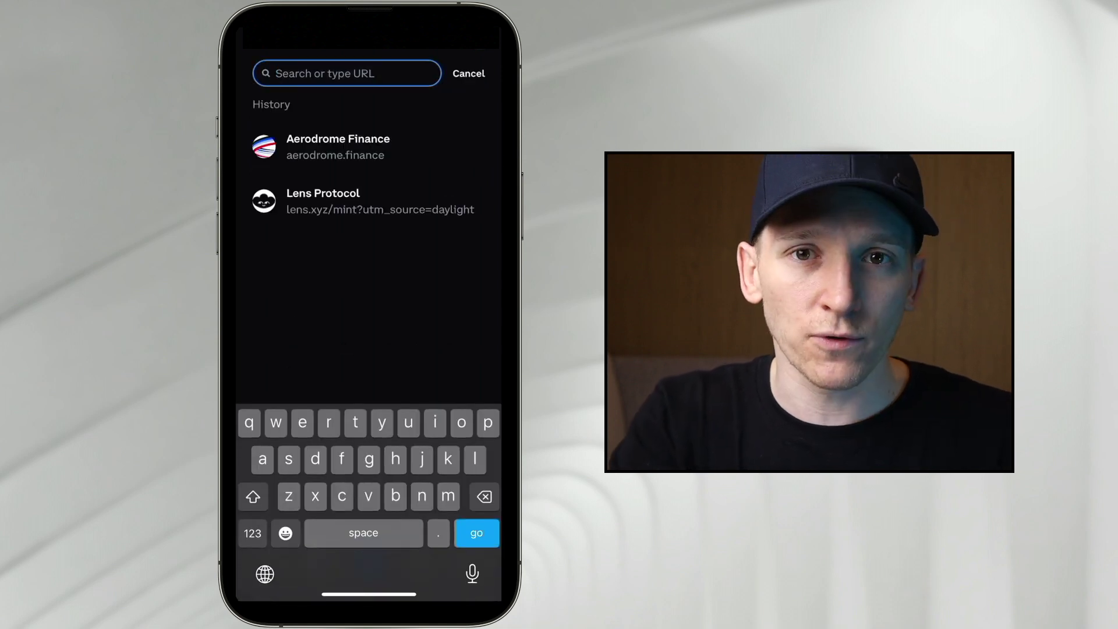
pyautogui.click(338, 147)
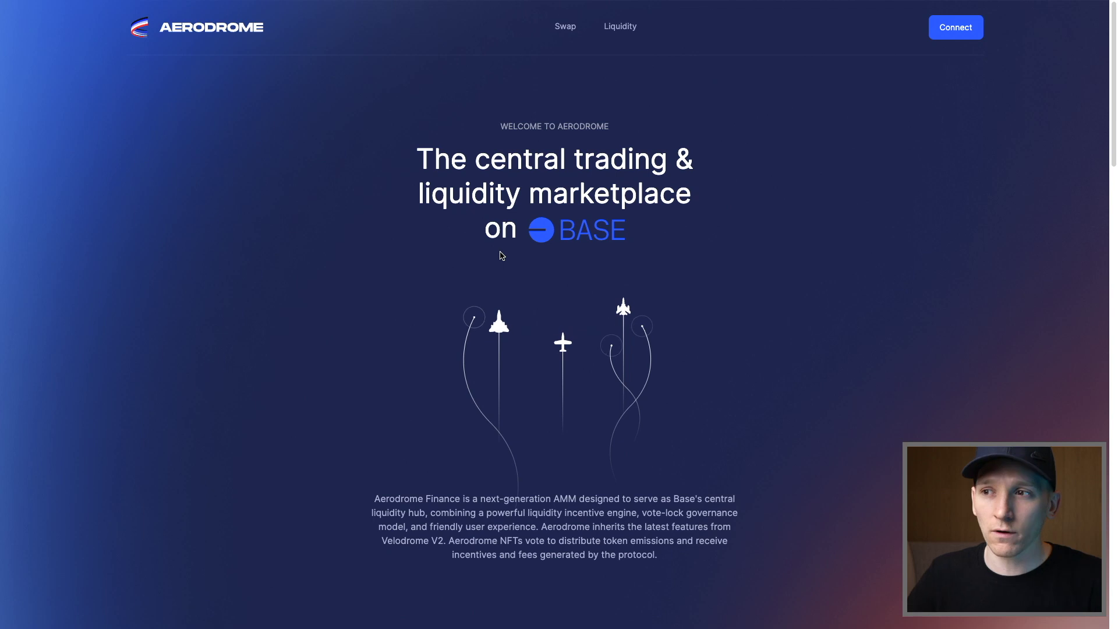
# - Connect to Aerodrome with the Browser Wallet option
pyautogui.click(941, 41)
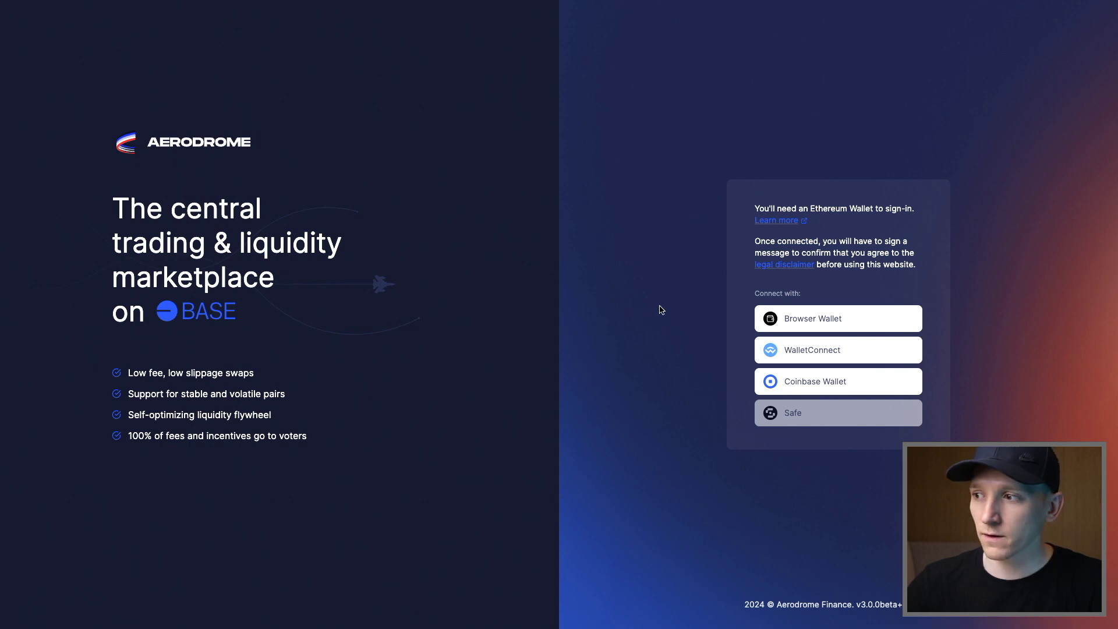
pyautogui.click(820, 322)
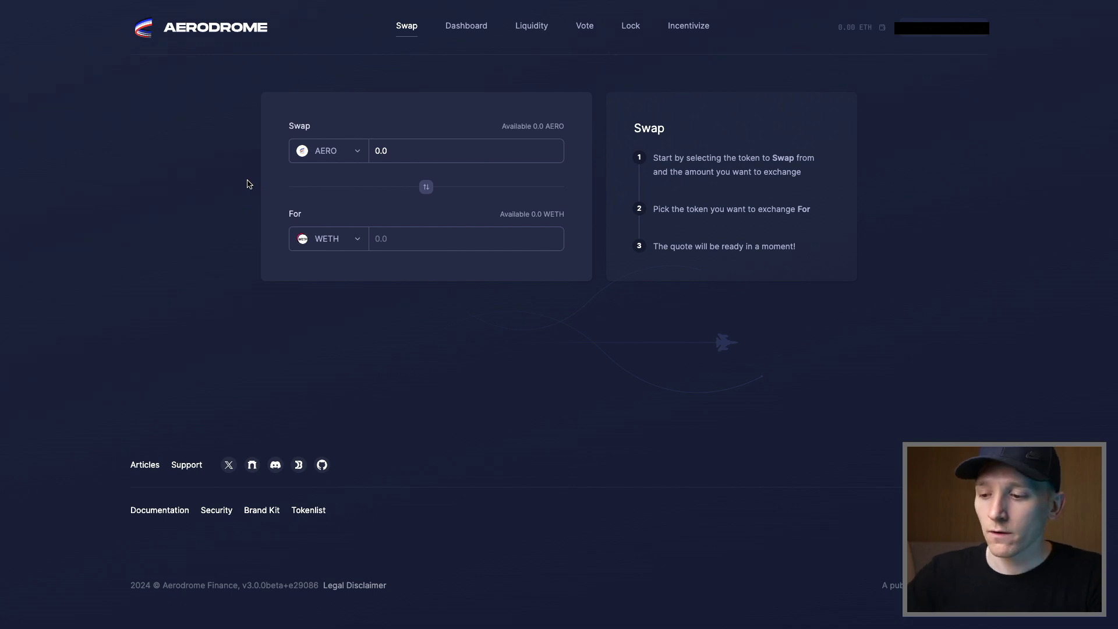
# - Open the Rabby wallet extension and copy the wallet address
pyautogui.hotkey('alt', 'r')
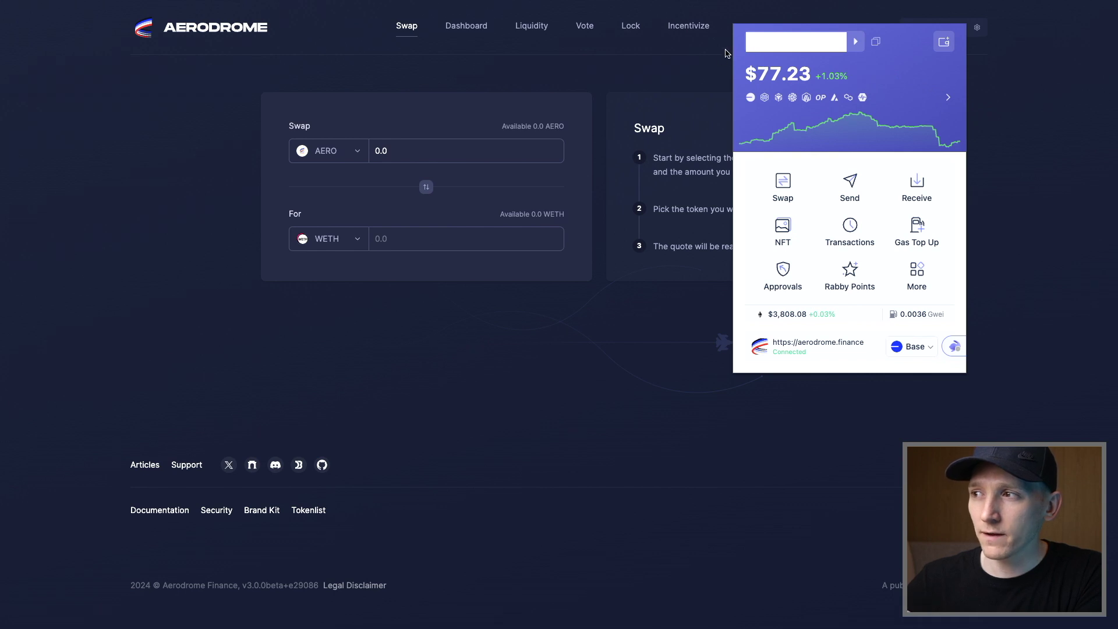
pyautogui.click(877, 46)
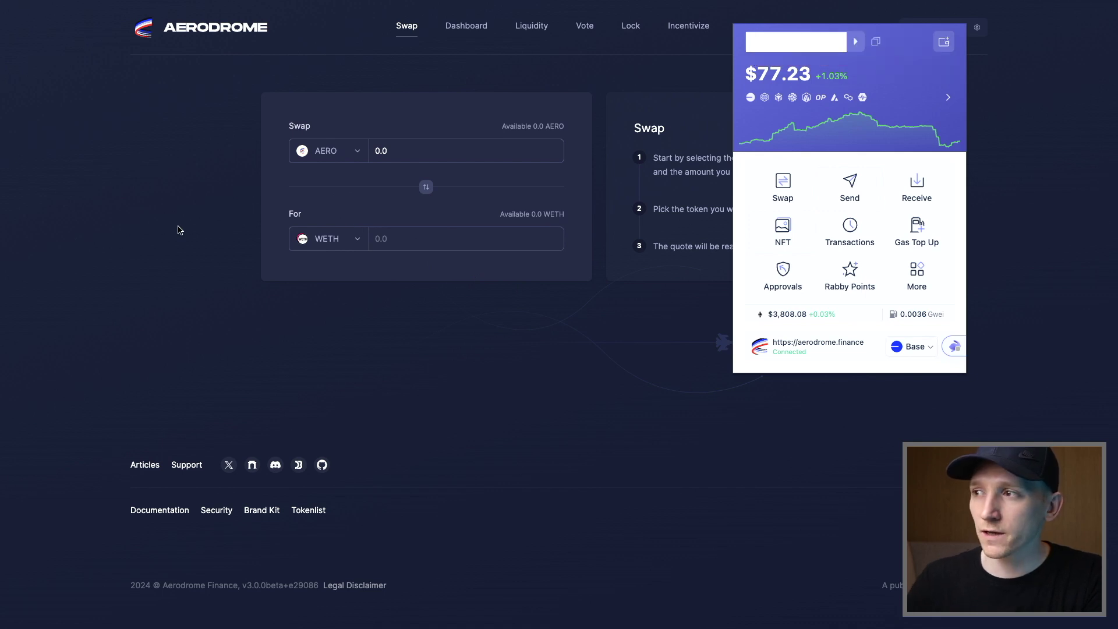
pyautogui.click(178, 230)
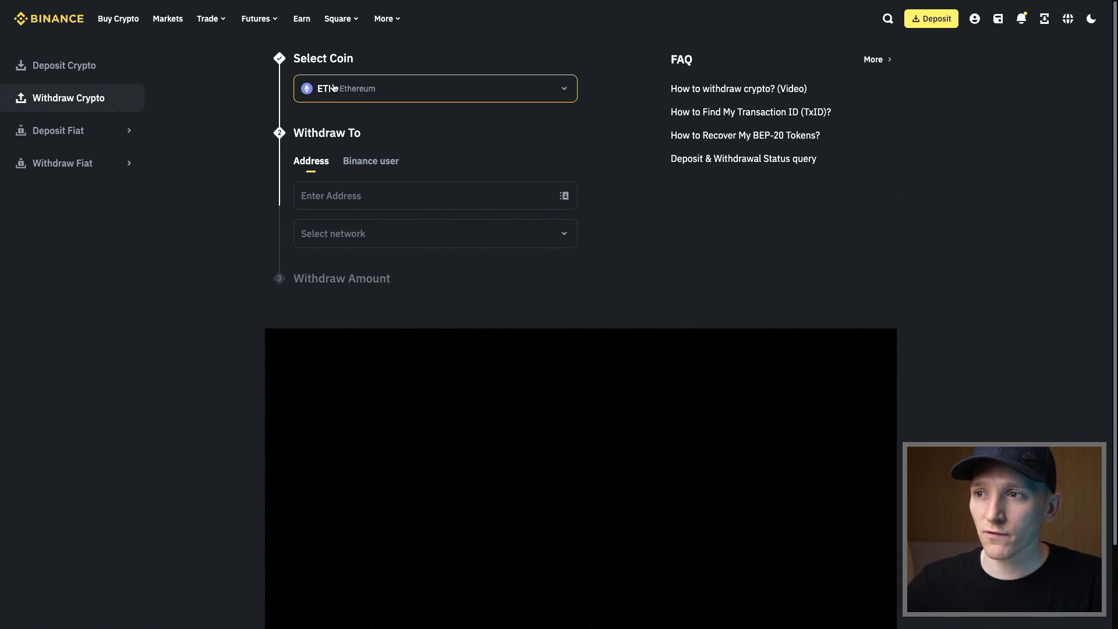
# - On Binance, set up the ETH withdrawal with the copied wallet address, the BASE network and a withdrawal amount
pyautogui.click(323, 196)
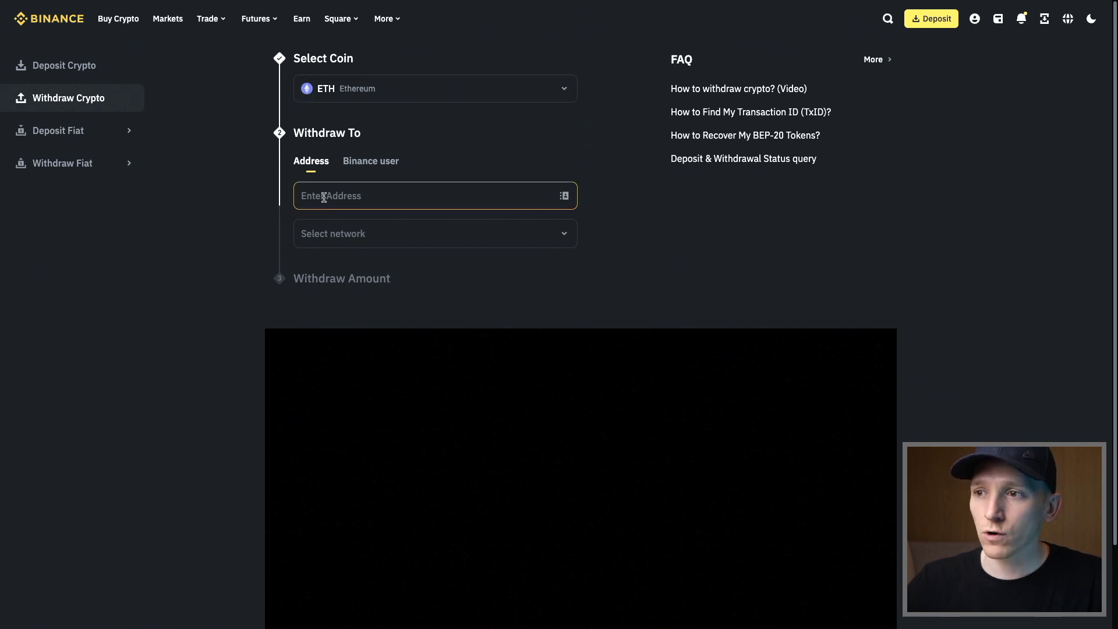
pyautogui.hotkey('ctrl', 'v')
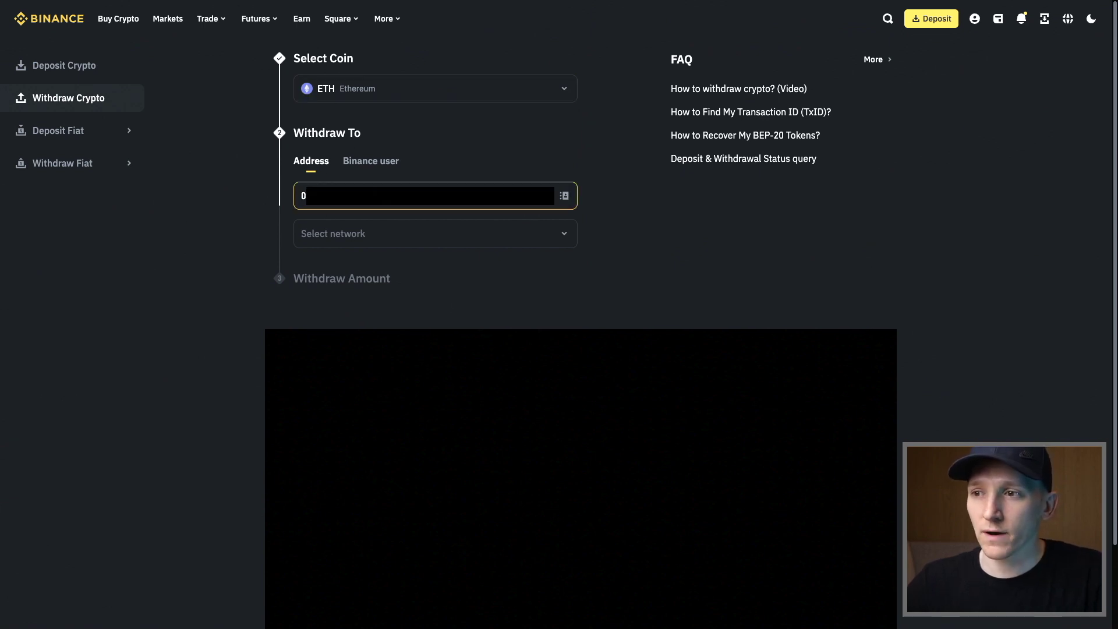
pyautogui.click(324, 233)
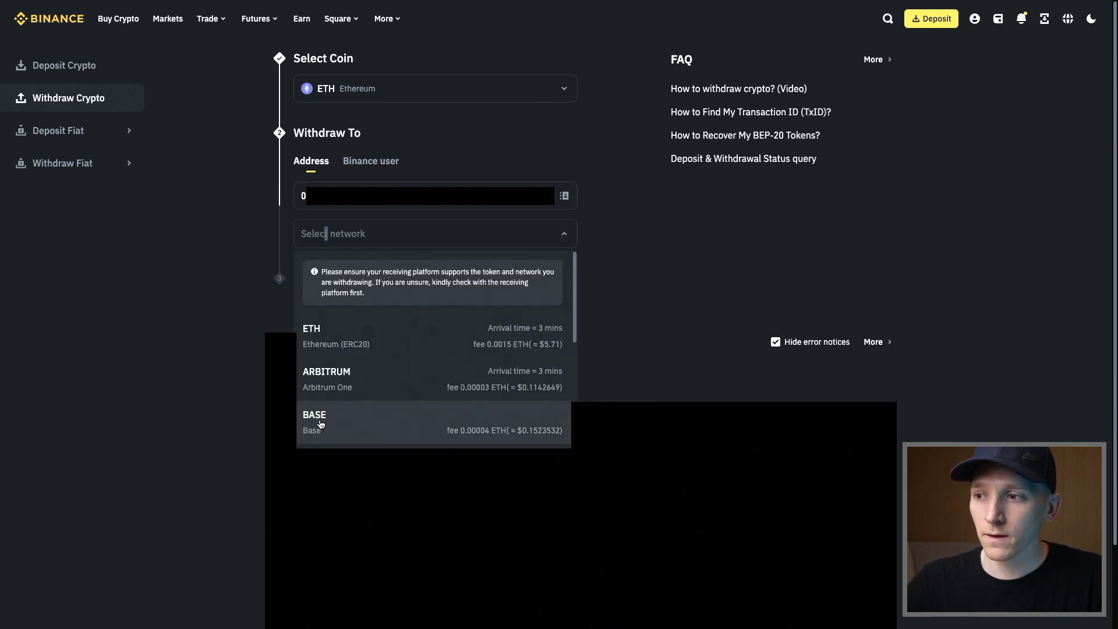
pyautogui.click(320, 423)
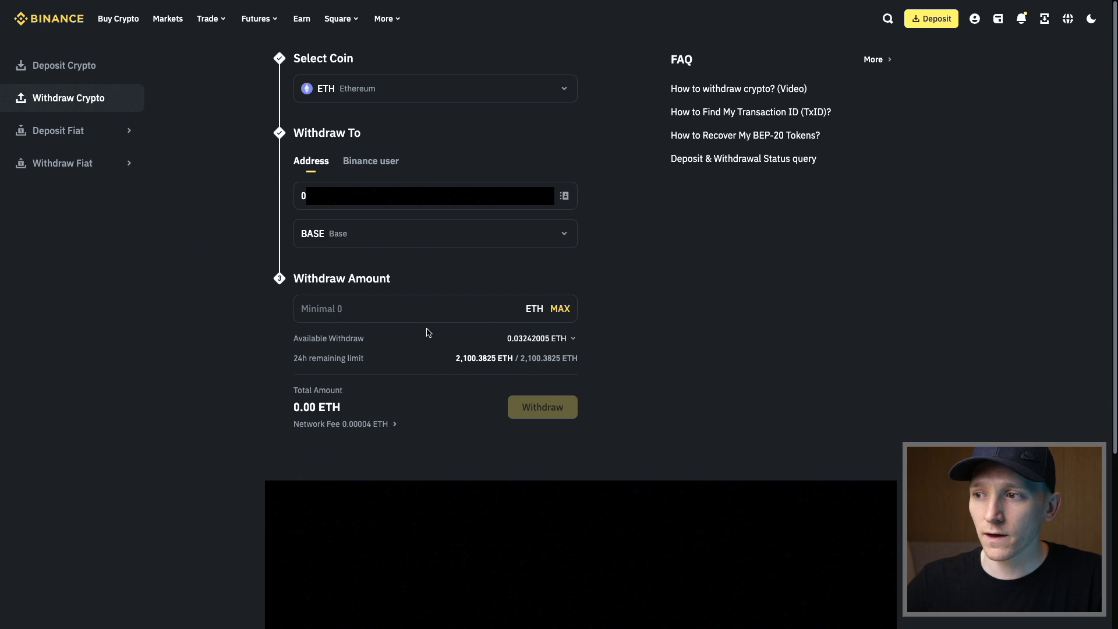
pyautogui.click(560, 308)
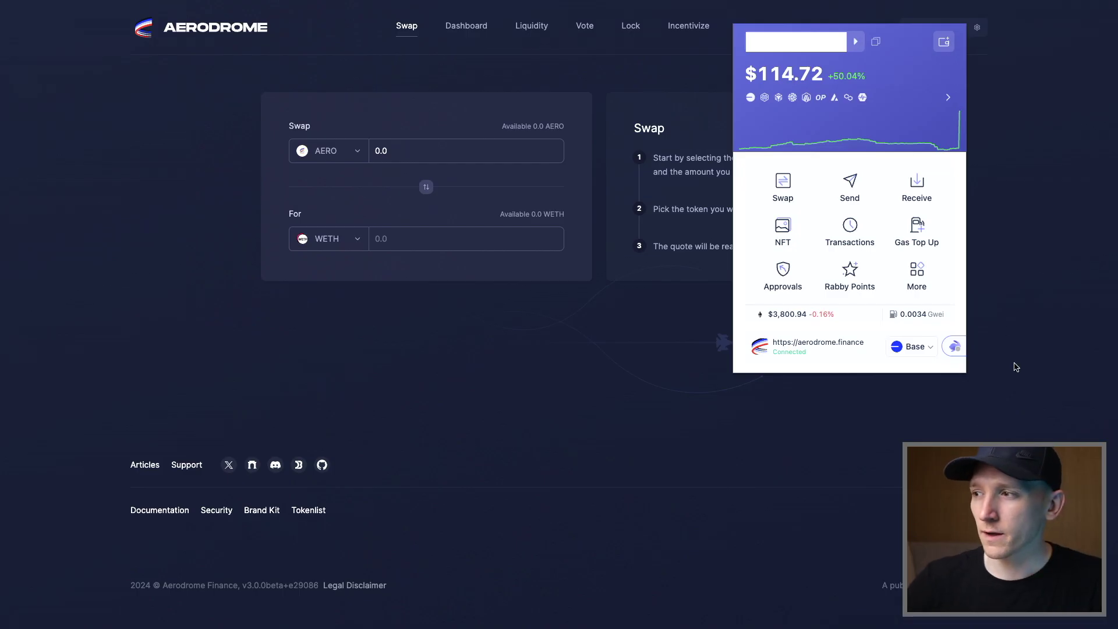
# - Check the ETH balance in the Rabby wallet's token list, then close the wallet
pyautogui.click(913, 124)
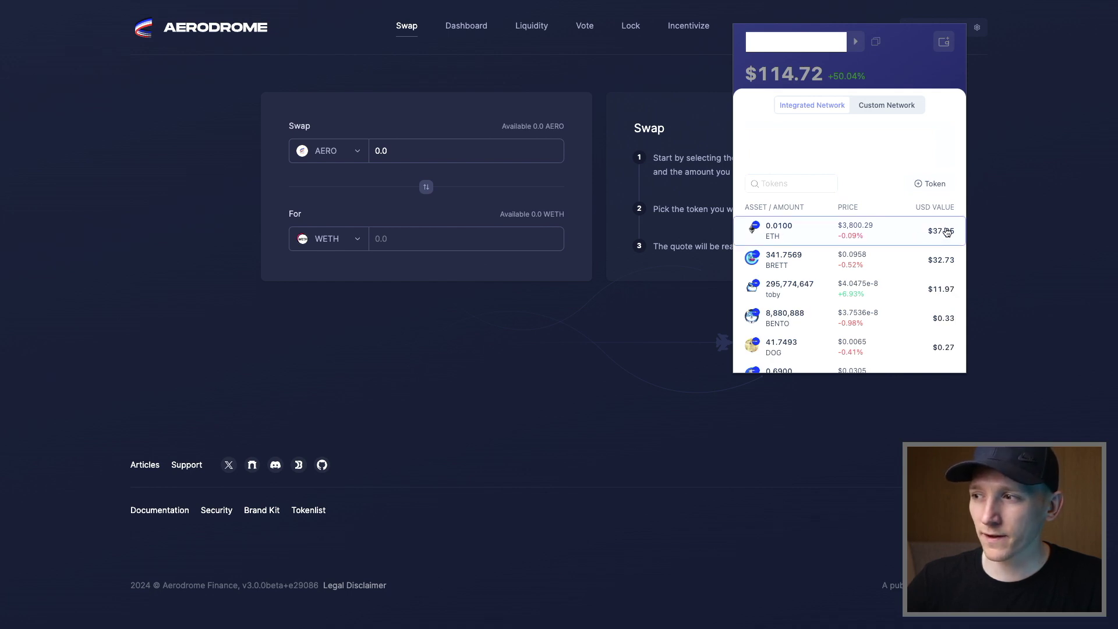
pyautogui.click(1027, 225)
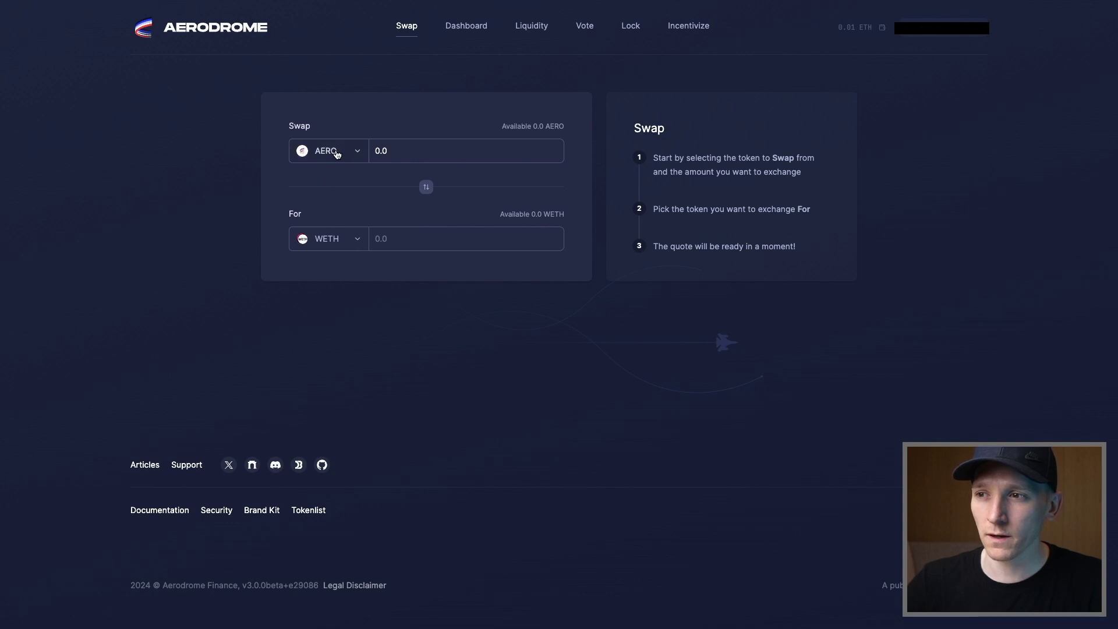
# - Browse the token lists for both sides of the Aerodrome swap and choose ETH as the token to swap from
pyautogui.click(337, 154)
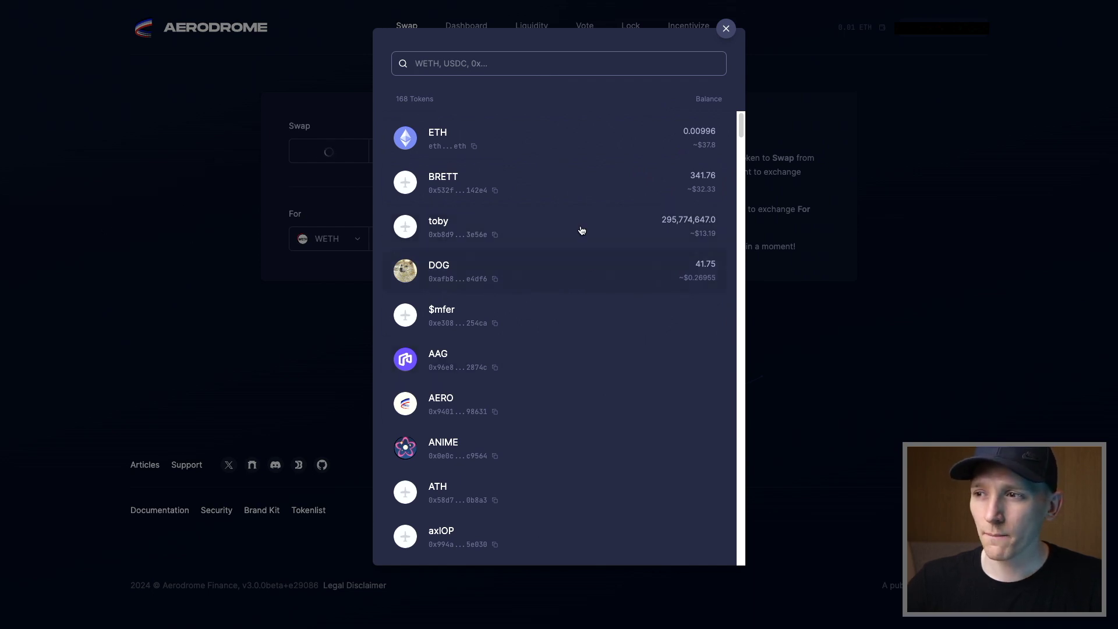
pyautogui.click(245, 188)
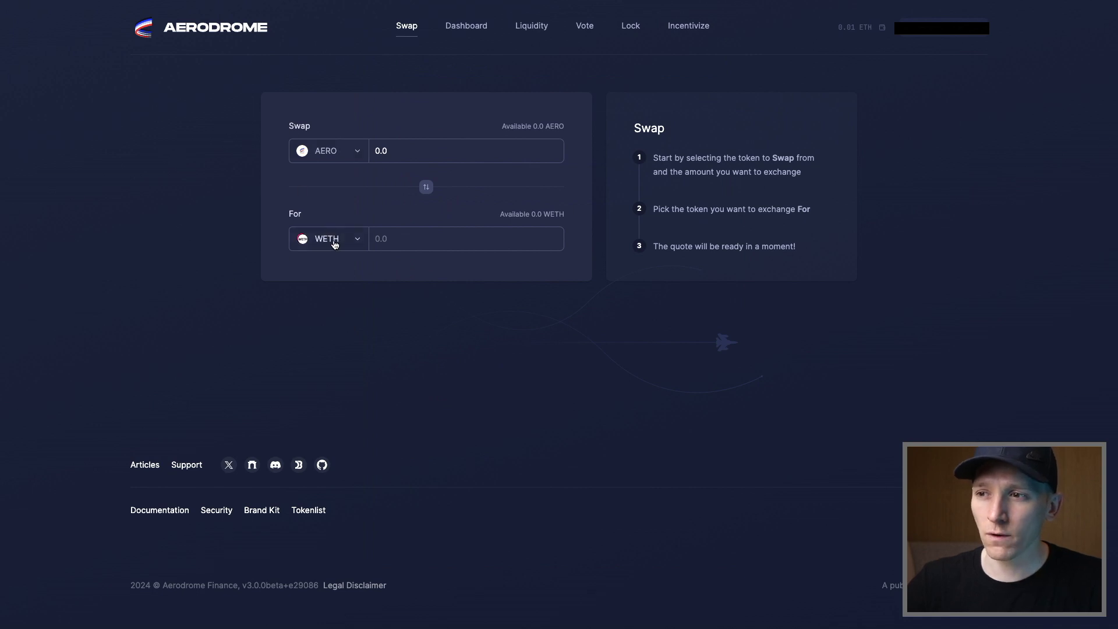
pyautogui.click(334, 243)
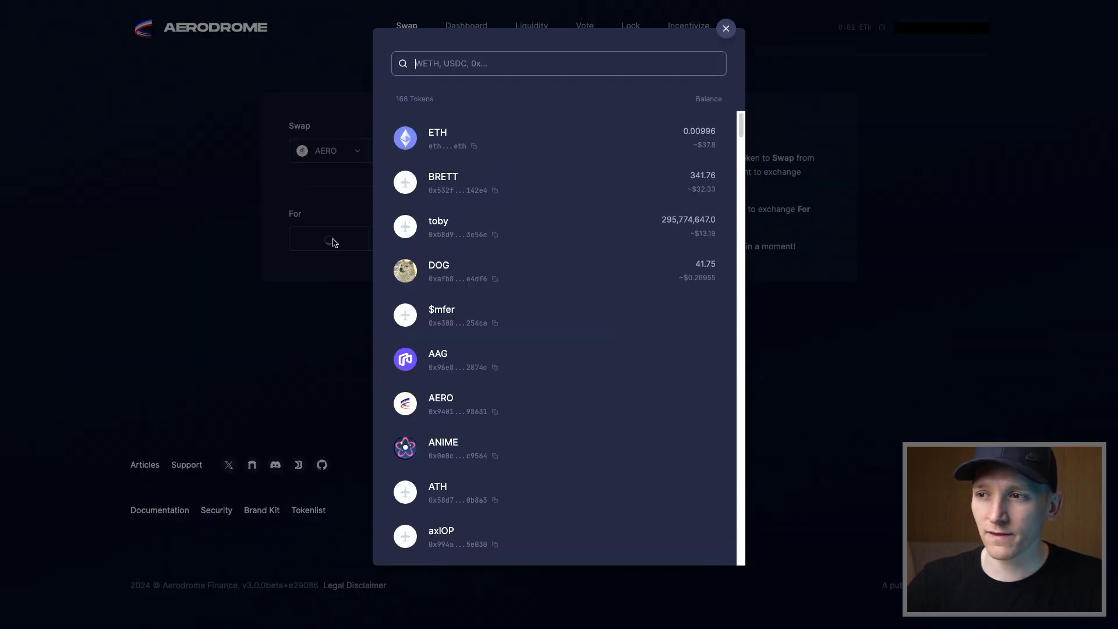
pyautogui.click(228, 276)
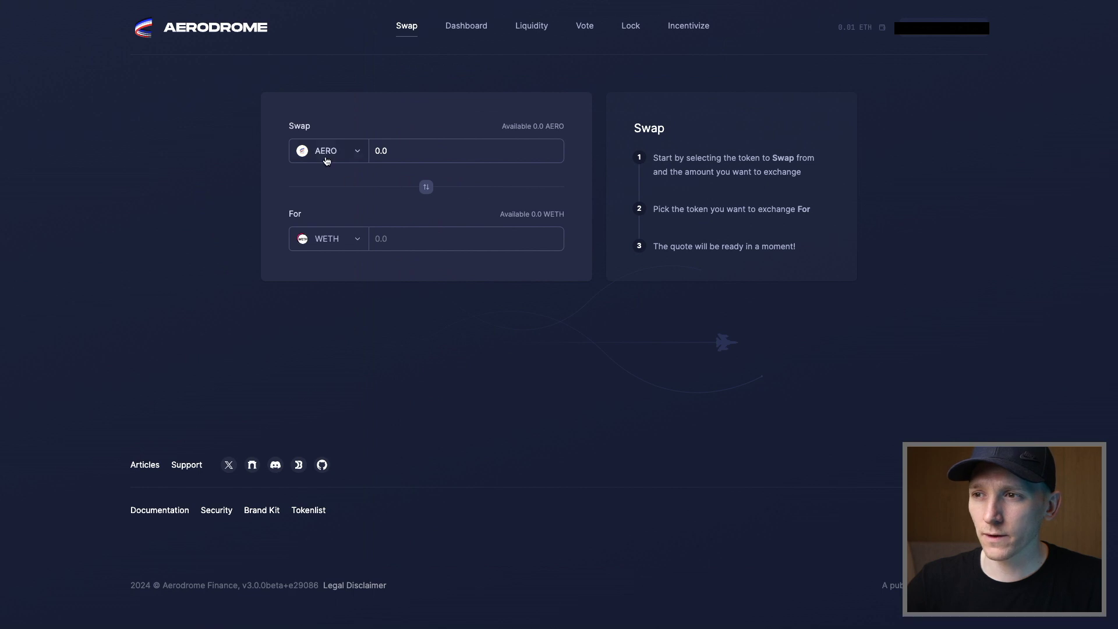
pyautogui.click(326, 153)
pyautogui.click(501, 140)
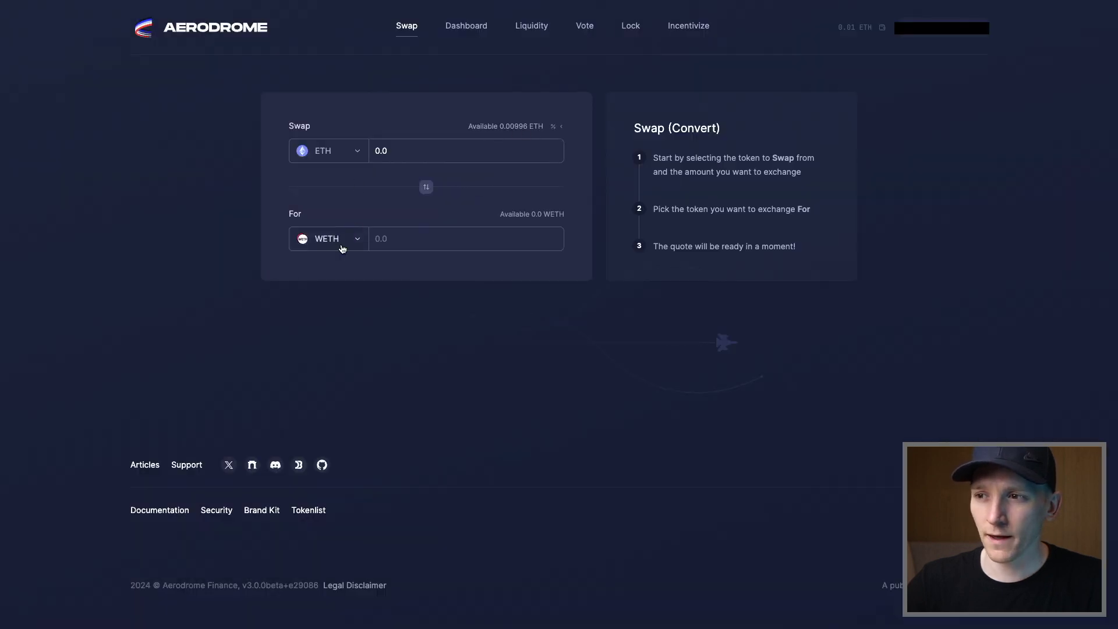
# - Search the tokens to receive for "usdc" and close the list without choosing one
pyautogui.click(329, 239)
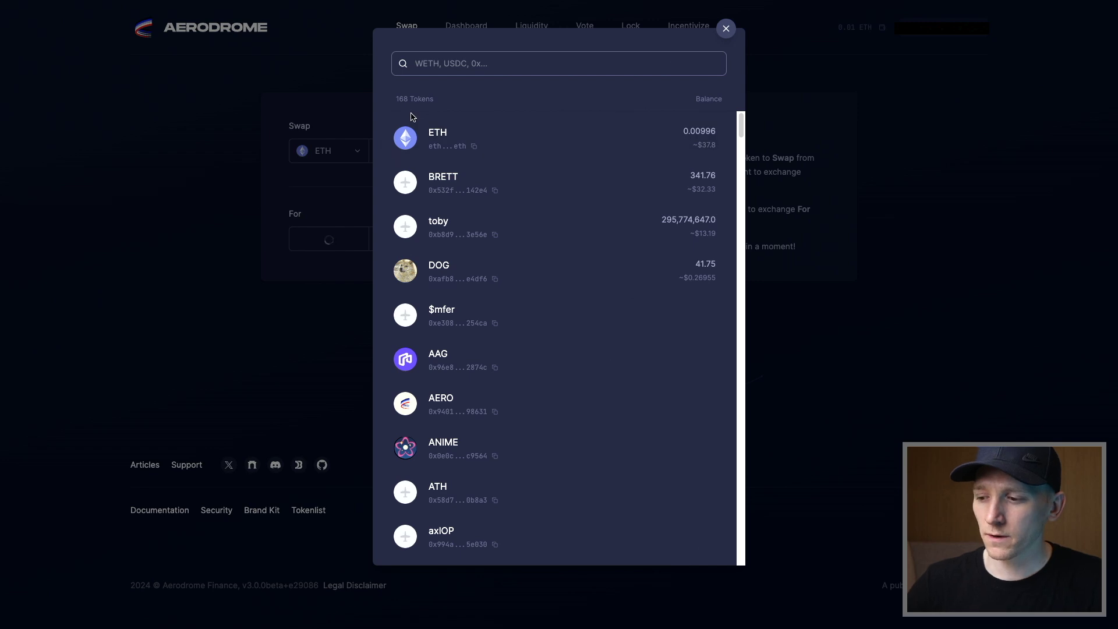
pyautogui.write('usdc')
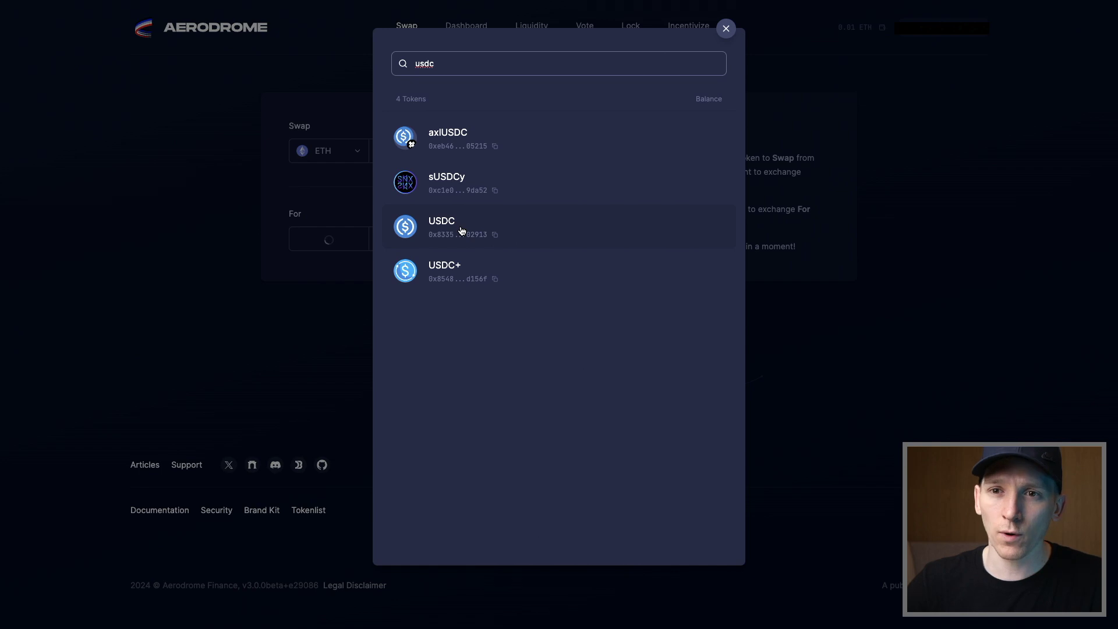
pyautogui.click(212, 186)
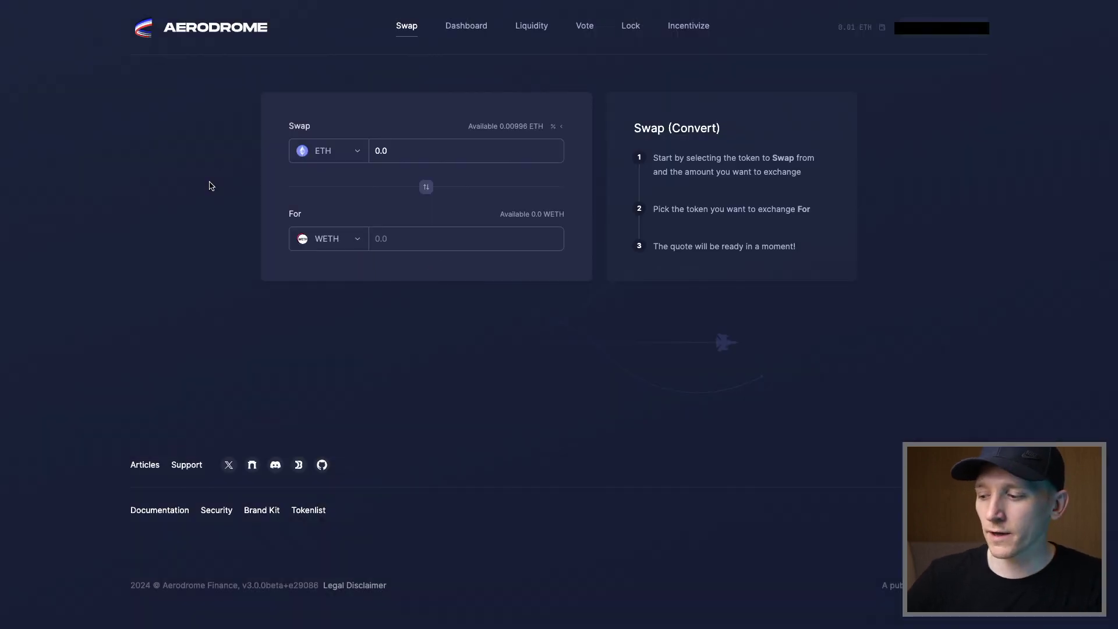
# - Switch to CoinGecko and examine the USDC page, focusing on the token name and its contract entry
pyautogui.hotkey('ctrl', 'Tab')
pyautogui.scroll(5, 96, 267)
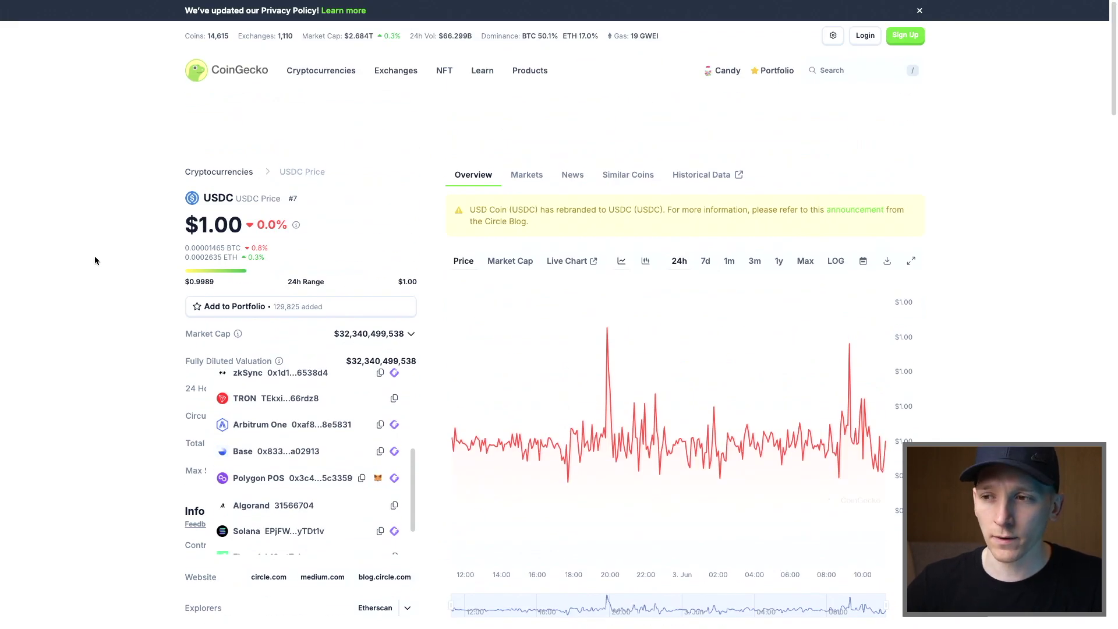
pyautogui.scroll(-3, 142, 249)
pyautogui.click(75, 210)
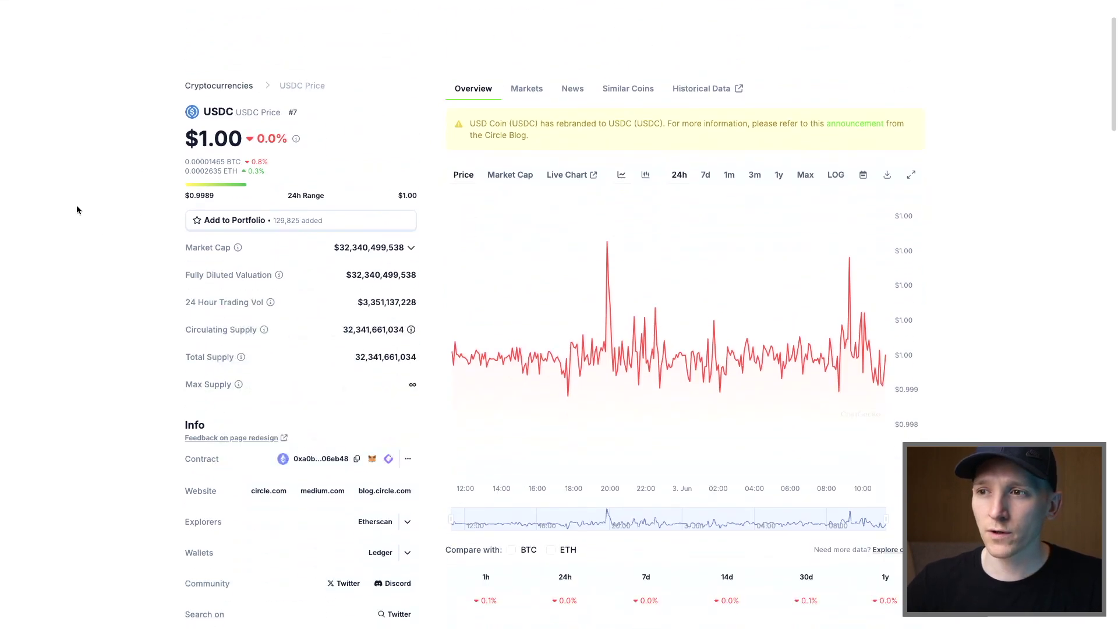
pyautogui.scroll(3, 135, 205)
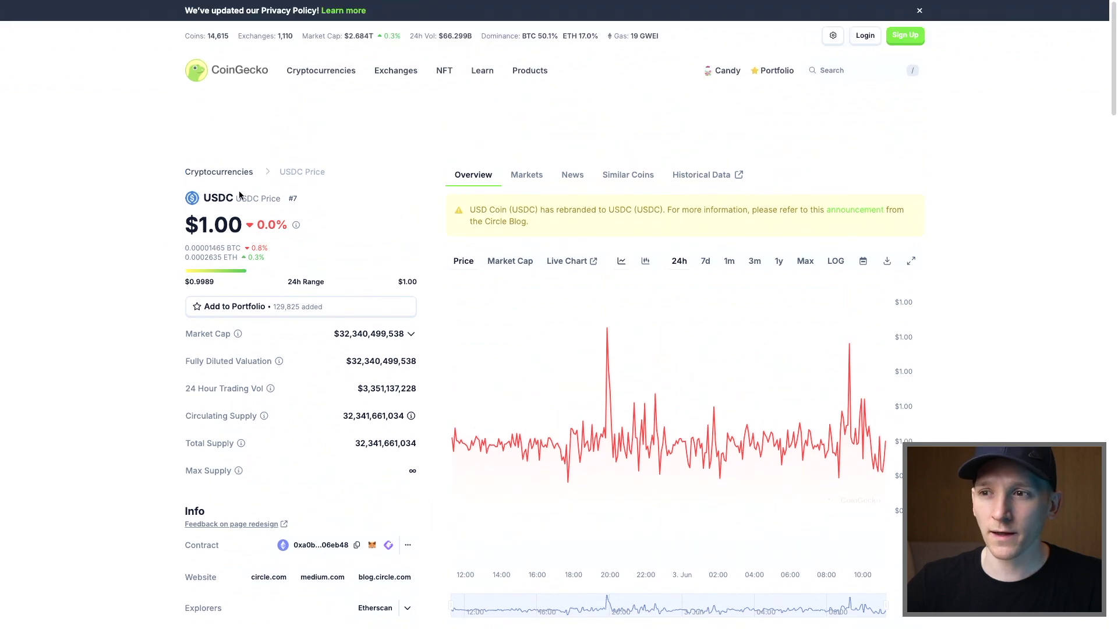
pyautogui.moveTo(206, 196); pyautogui.dragTo(271, 201)
pyautogui.click(417, 269)
pyautogui.scroll(-1, 432, 275)
pyautogui.scroll(-5, 432, 273)
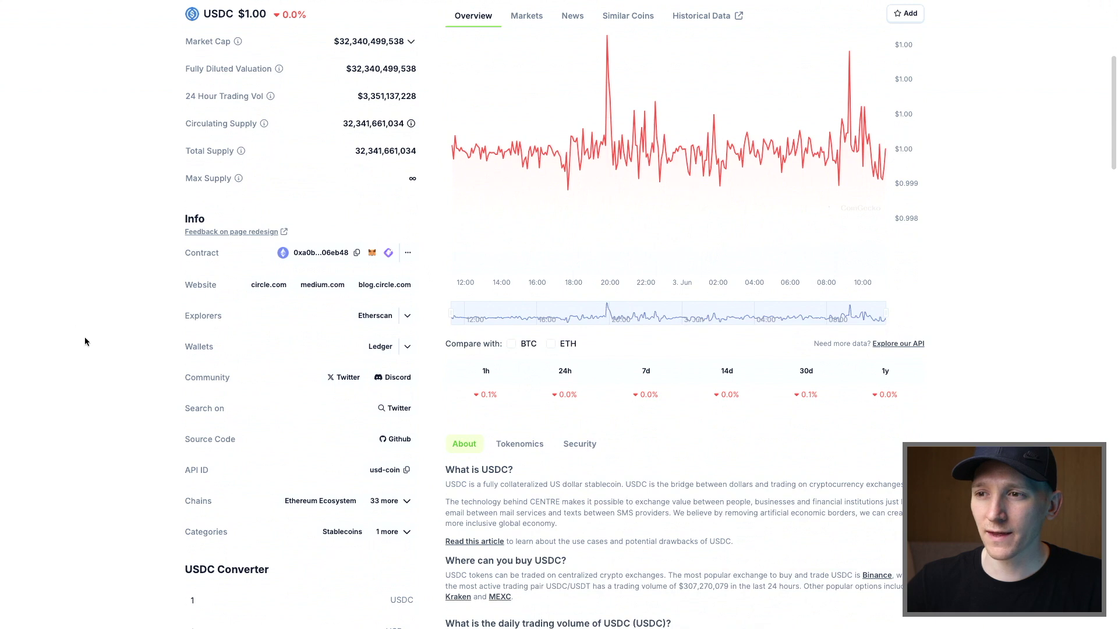
pyautogui.moveTo(184, 265); pyautogui.dragTo(215, 252)
pyautogui.click(213, 251)
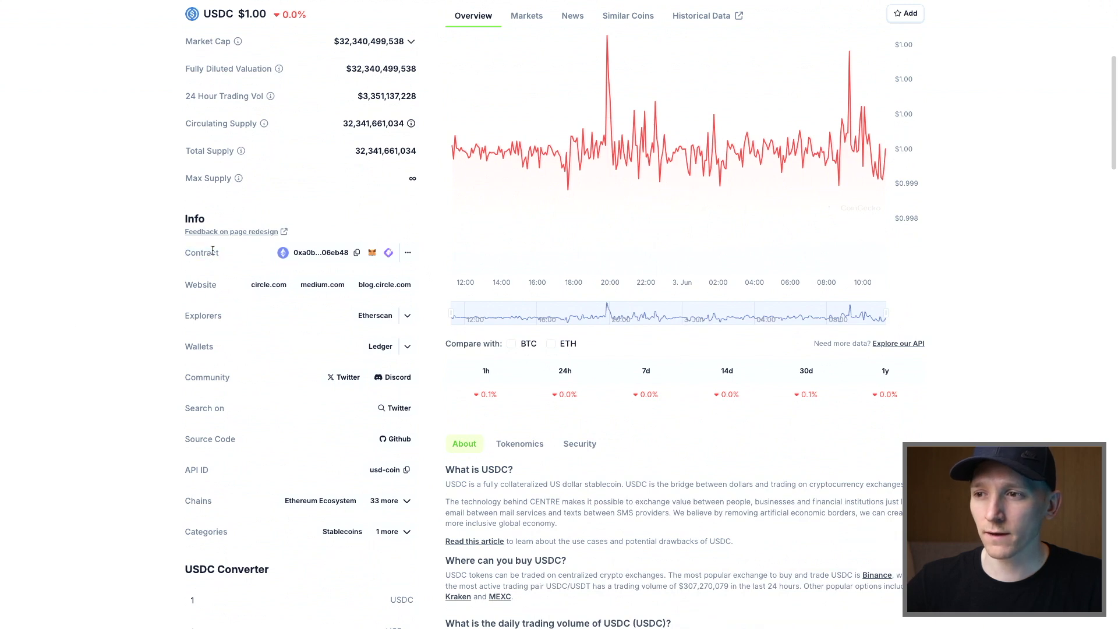
# - Expand USDC's contract addresses by chain and locate the one for Base
pyautogui.click(407, 252)
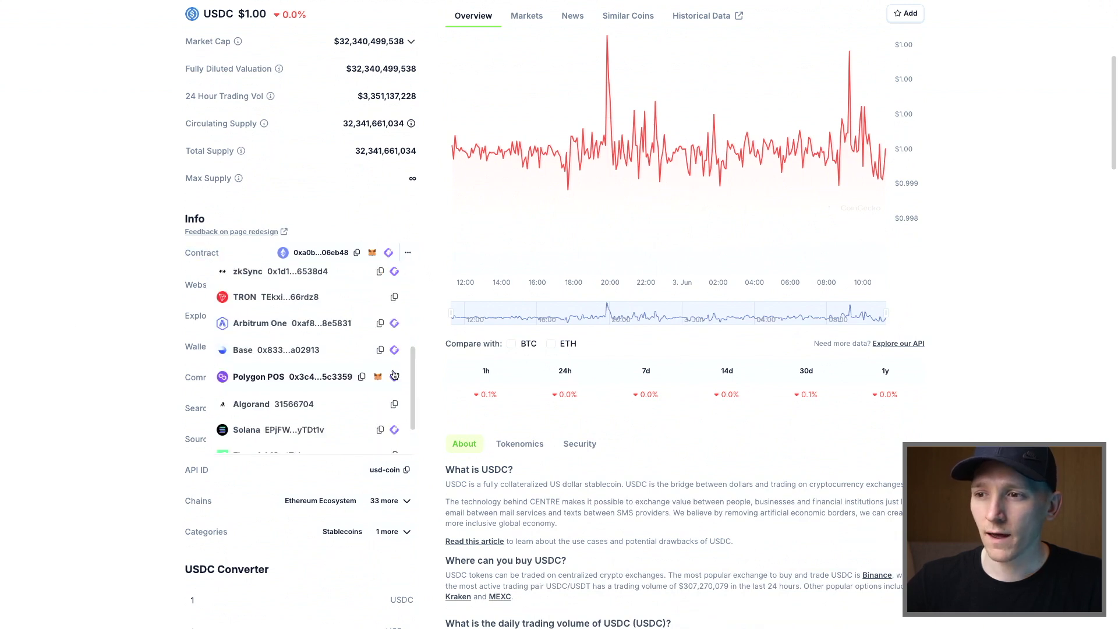
pyautogui.scroll(1, 412, 383)
pyautogui.scroll(-1, 413, 384)
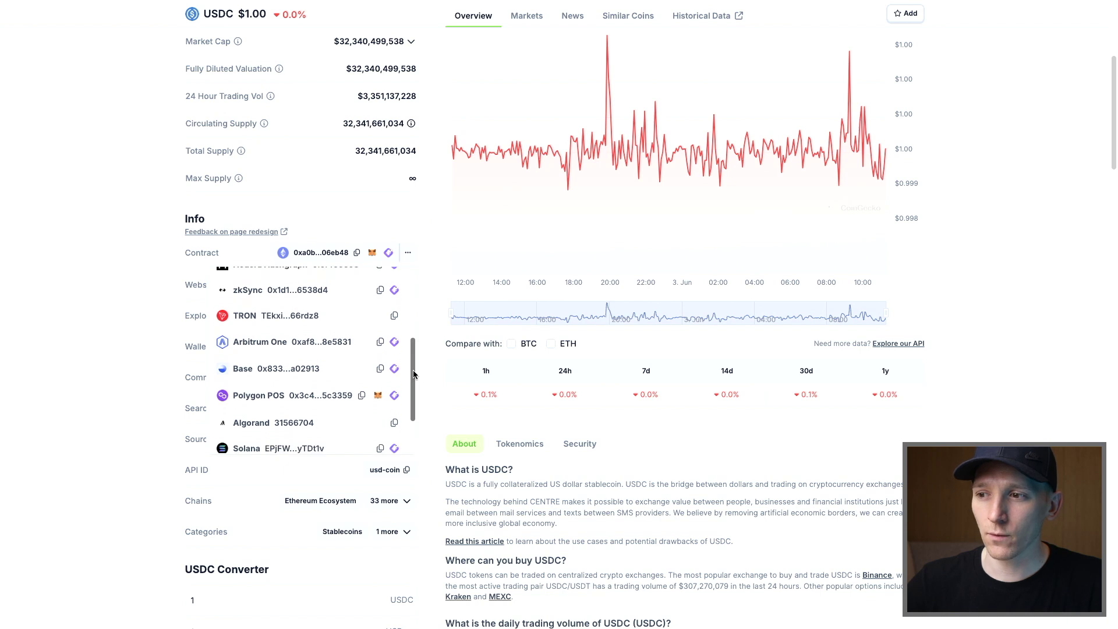
pyautogui.scroll(-1, 412, 389)
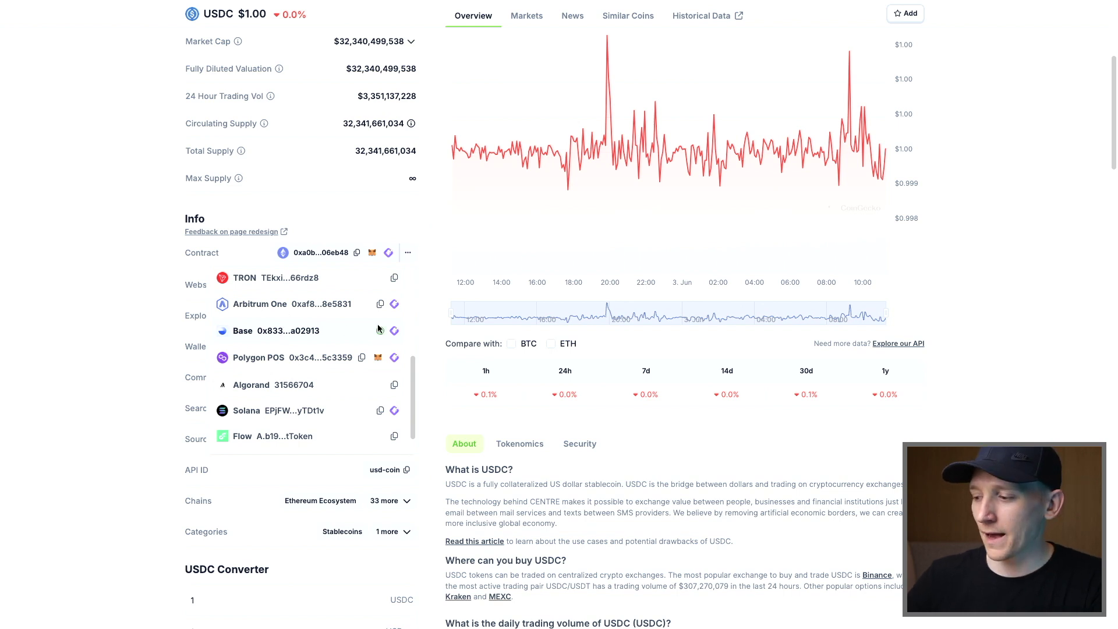
# - Switch to Aerodrome, look up the token to receive by contract address 0x833589fcd6edb6e08f4c7c32d4f71b54bda02913, and choose USDC
pyautogui.hotkey('ctrl', 'Tab')
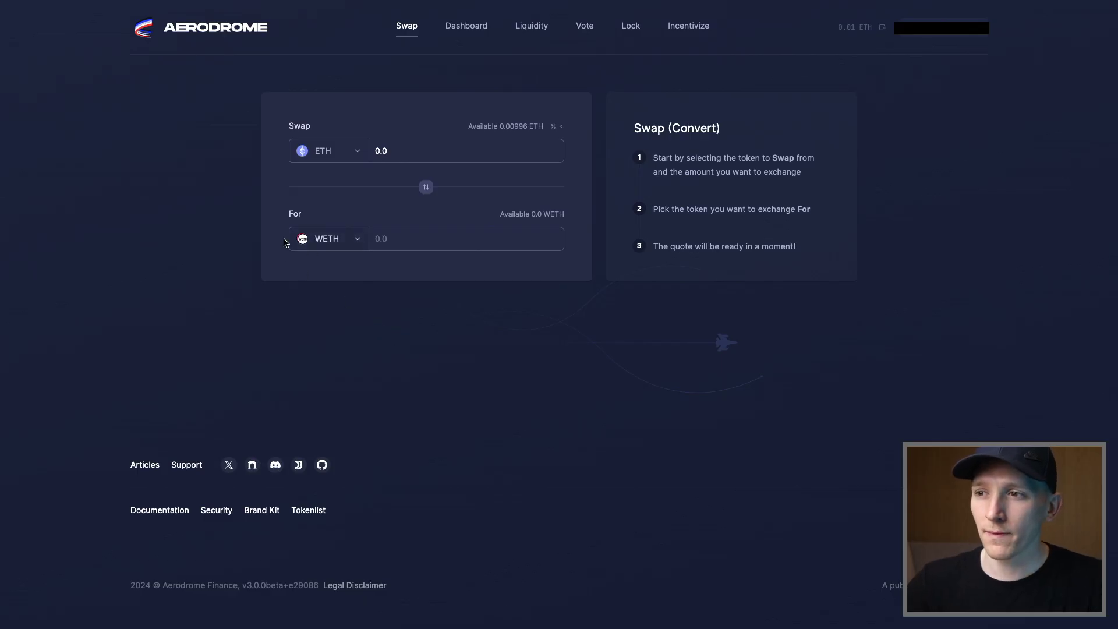
pyautogui.click(322, 239)
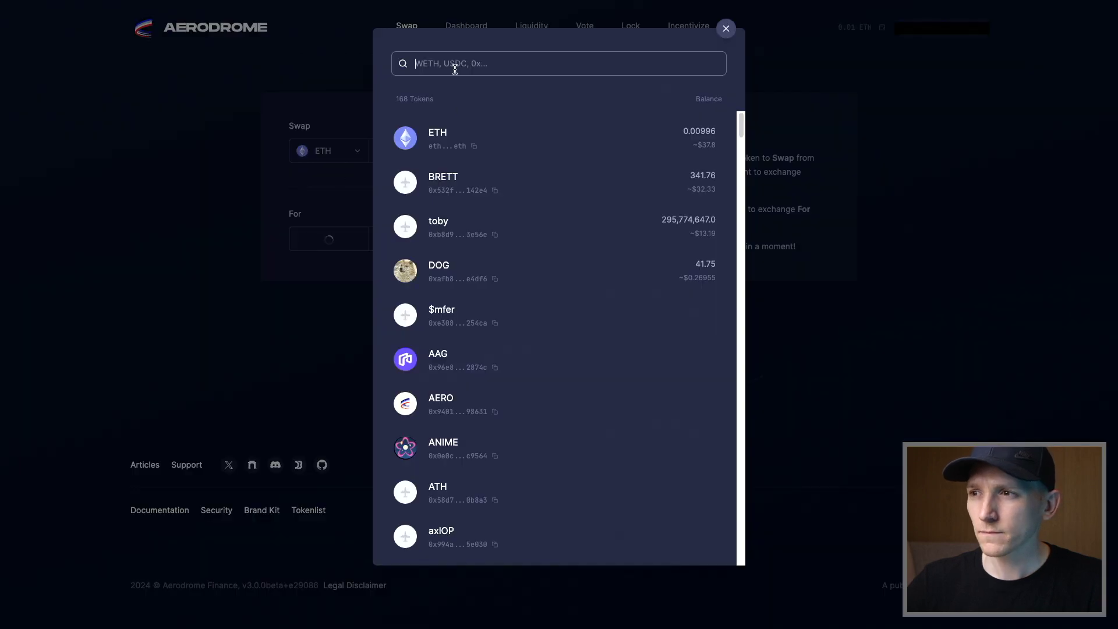
pyautogui.hotkey('ctrl', 'v')
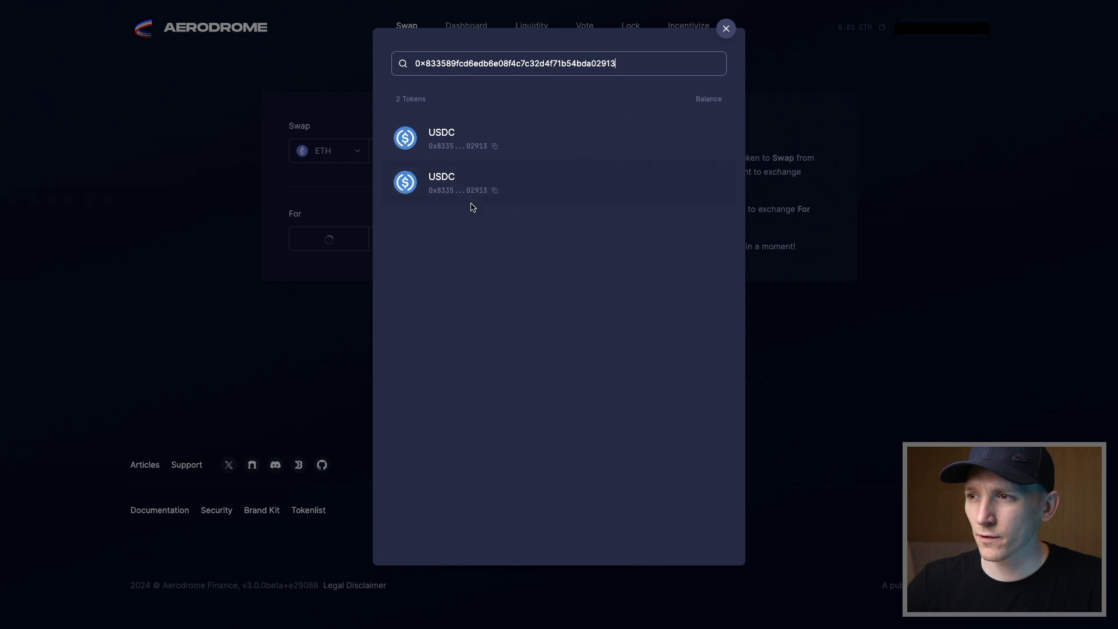
pyautogui.click(446, 142)
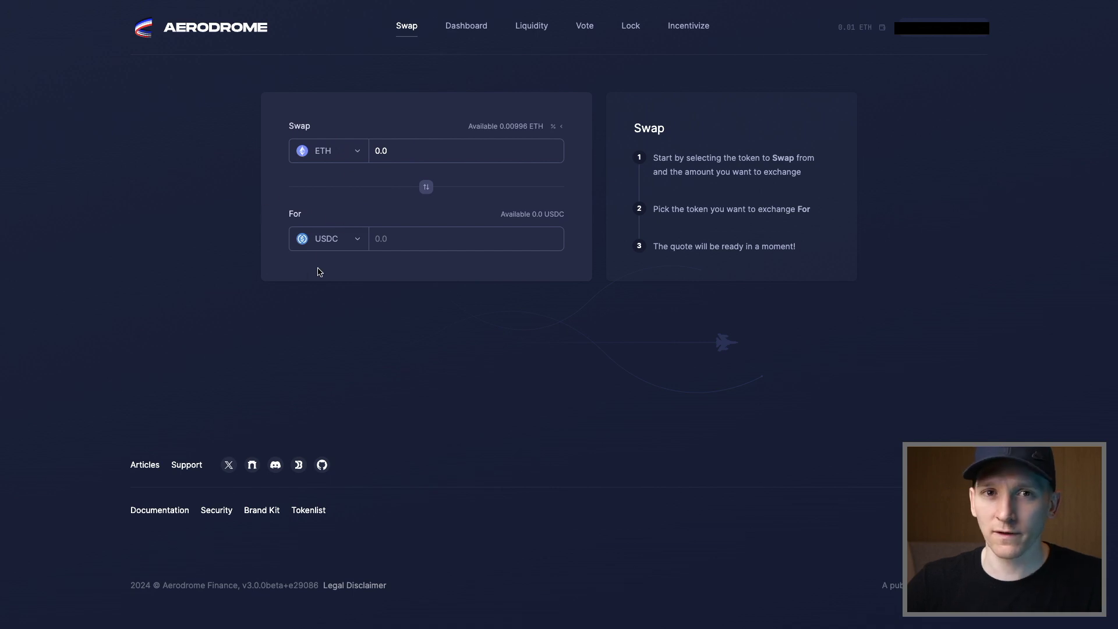
# - Set the swap amount to 25% of the ETH balance and the slippage tolerance to 0.5%
pyautogui.click(555, 128)
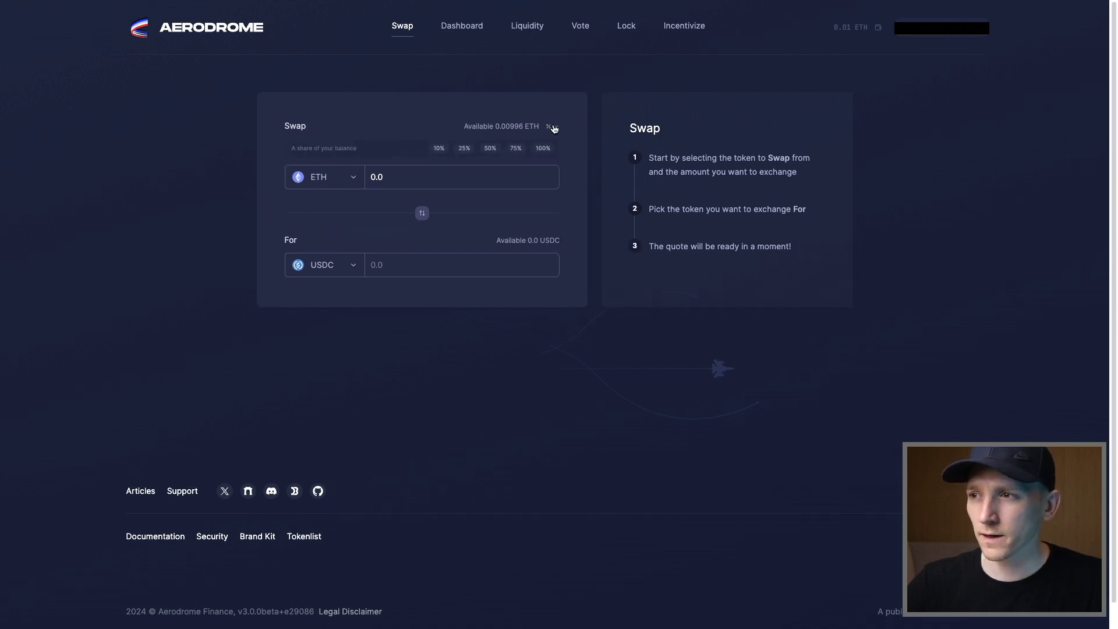
pyautogui.click(465, 150)
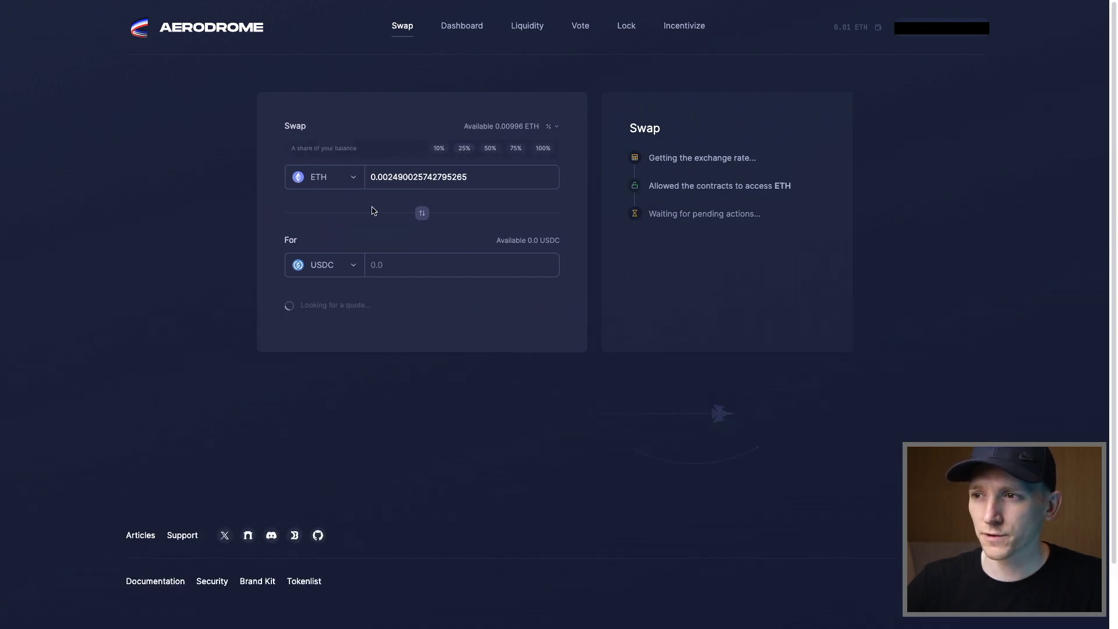
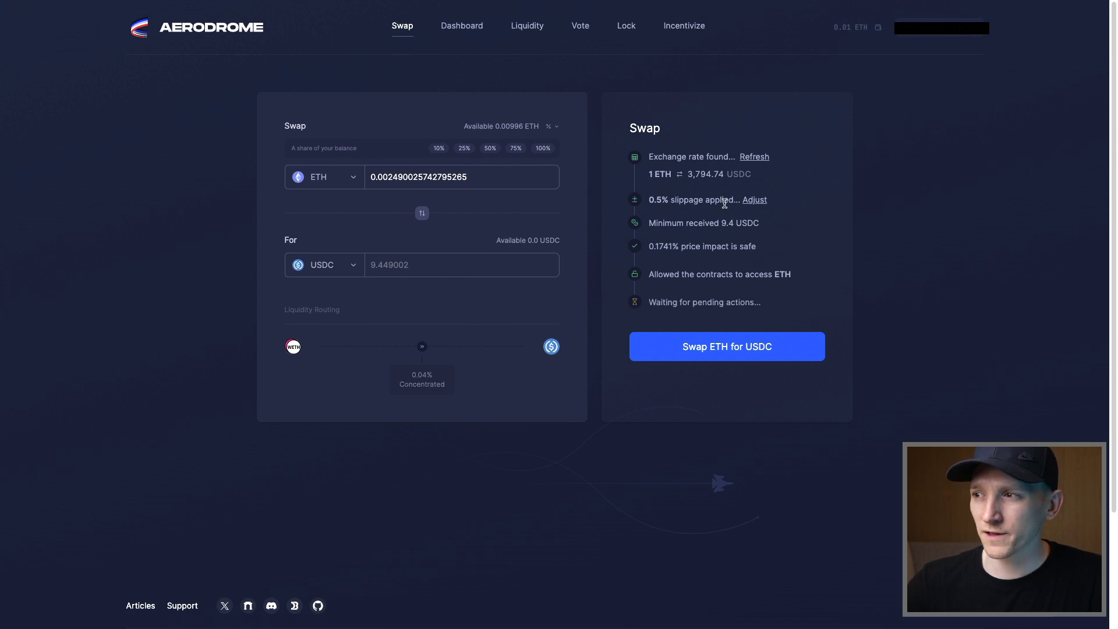
pyautogui.click(759, 200)
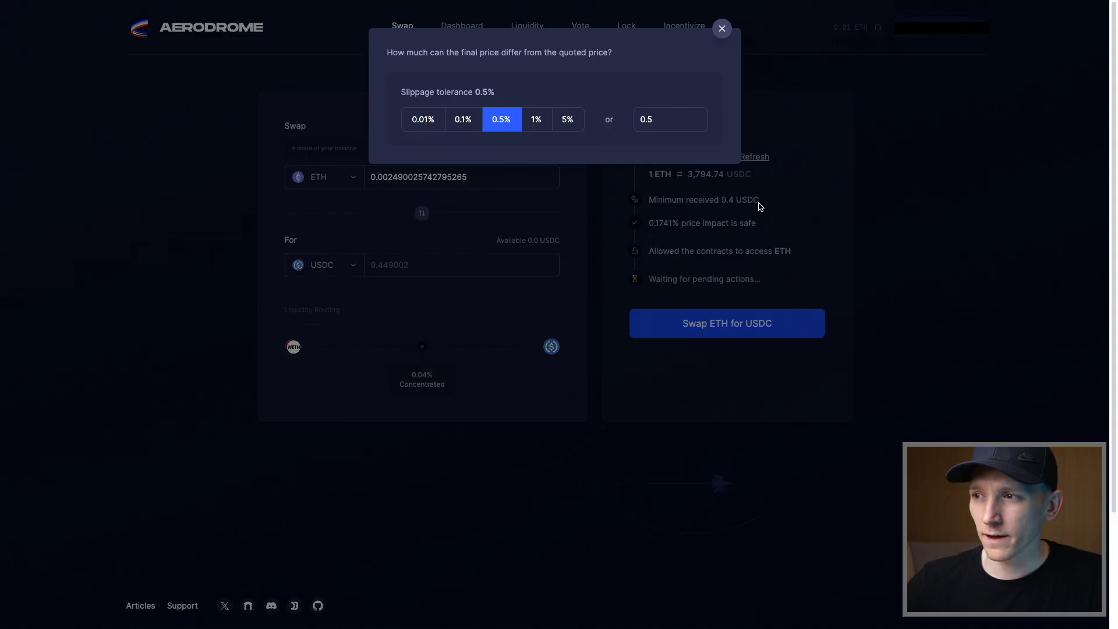
pyautogui.click(472, 124)
pyautogui.click(499, 124)
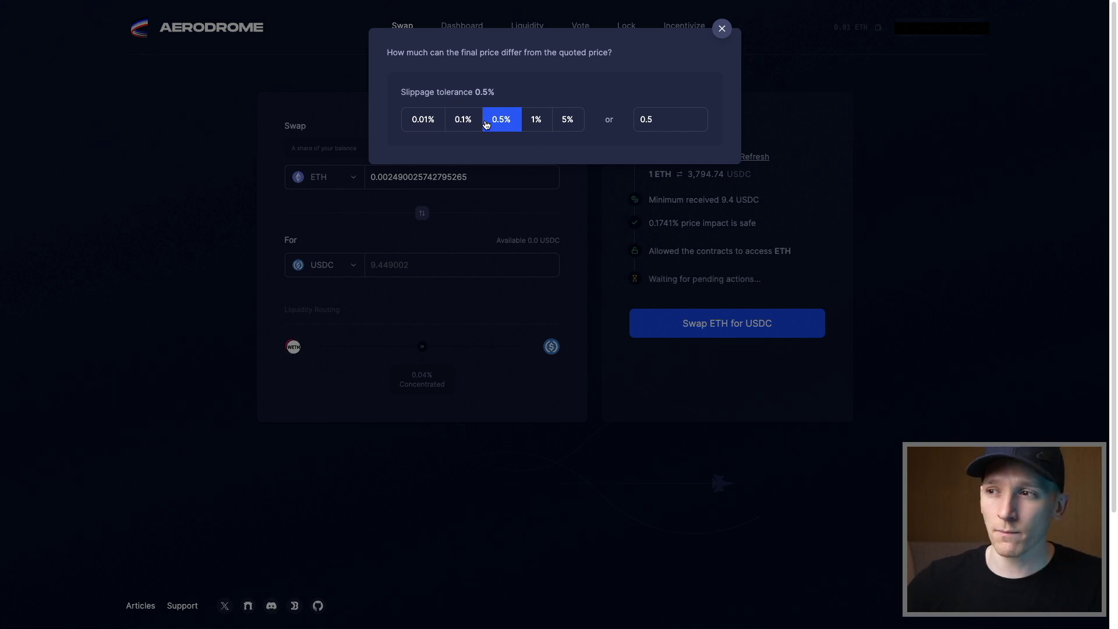
pyautogui.click(722, 29)
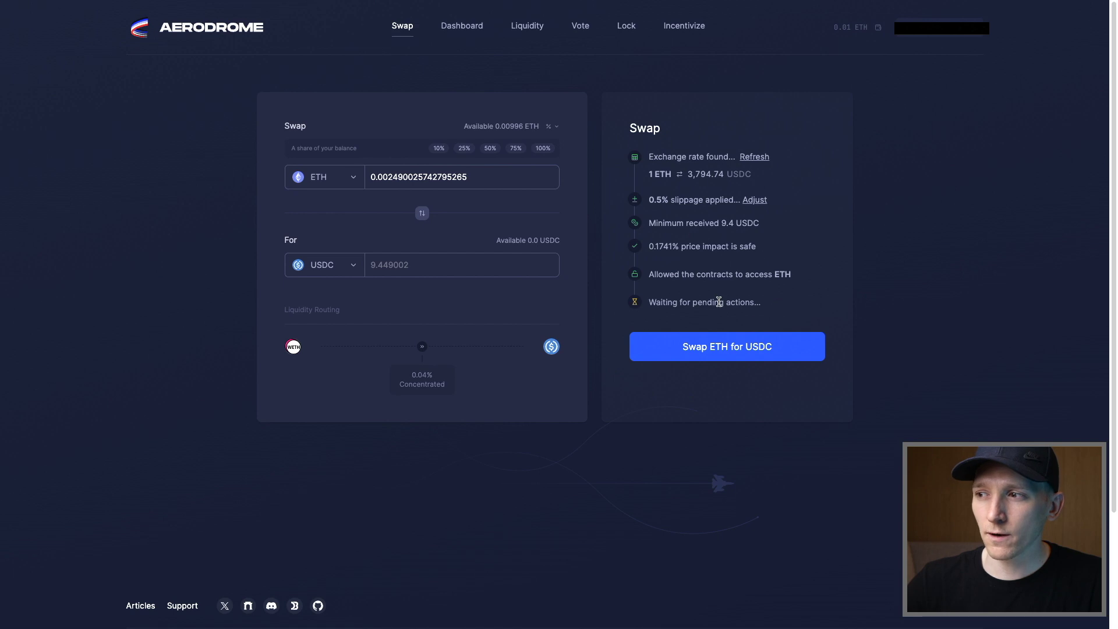
# - Choose BRETT in place of USDC, reverse the pair to swap BRETT for ETH, and set the amount to 25% of the BRETT balance
pyautogui.click(336, 266)
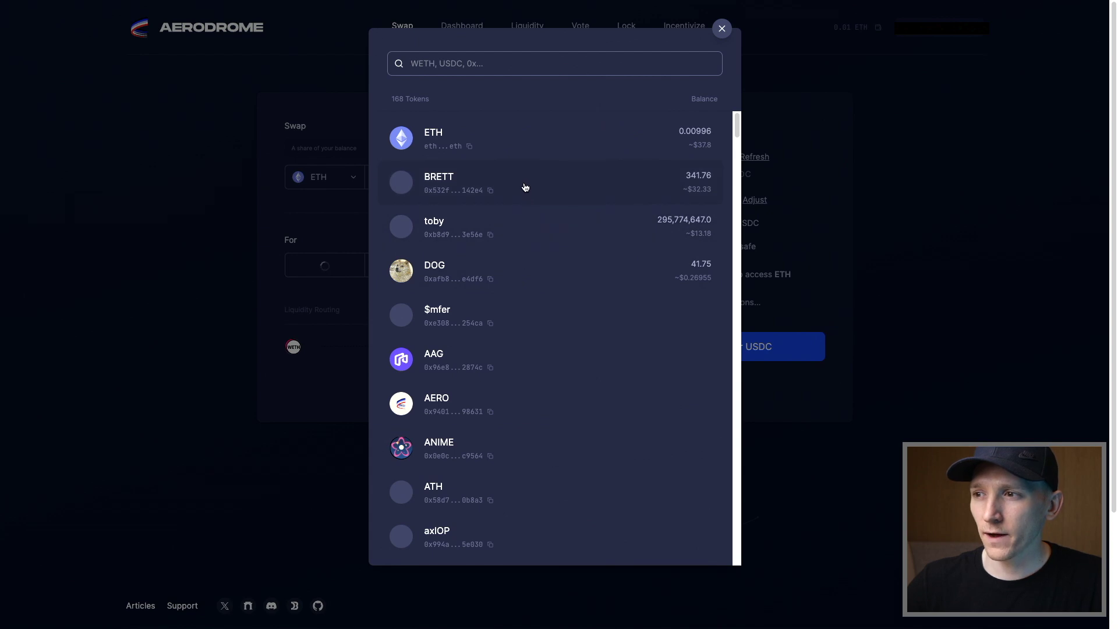
pyautogui.click(524, 187)
pyautogui.click(422, 213)
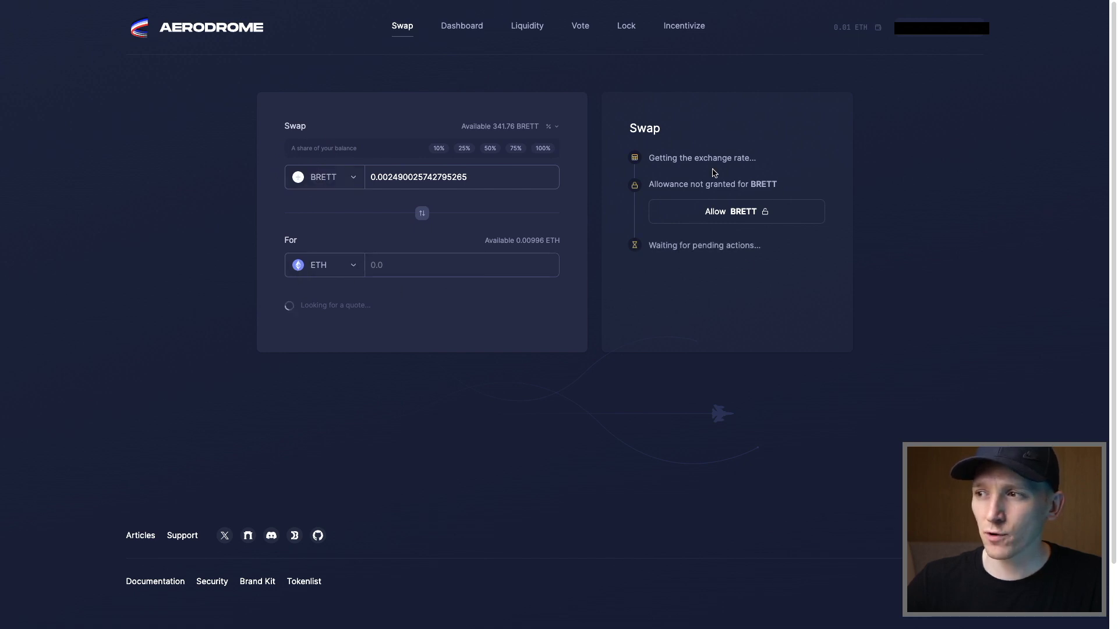
pyautogui.moveTo(734, 184); pyautogui.dragTo(656, 185)
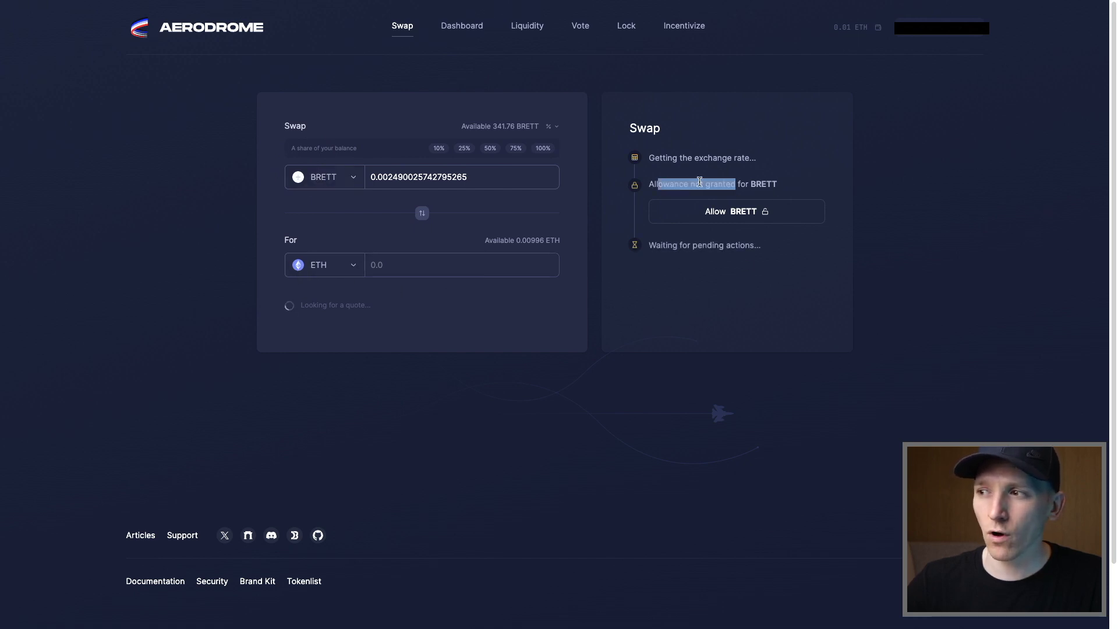
pyautogui.click(845, 160)
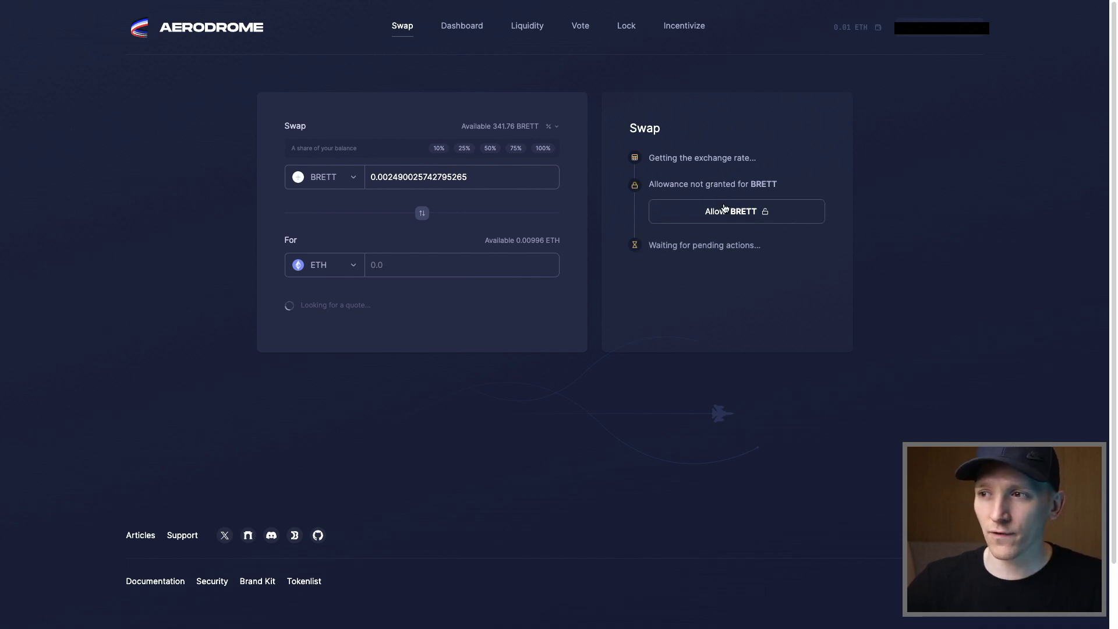
pyautogui.click(465, 149)
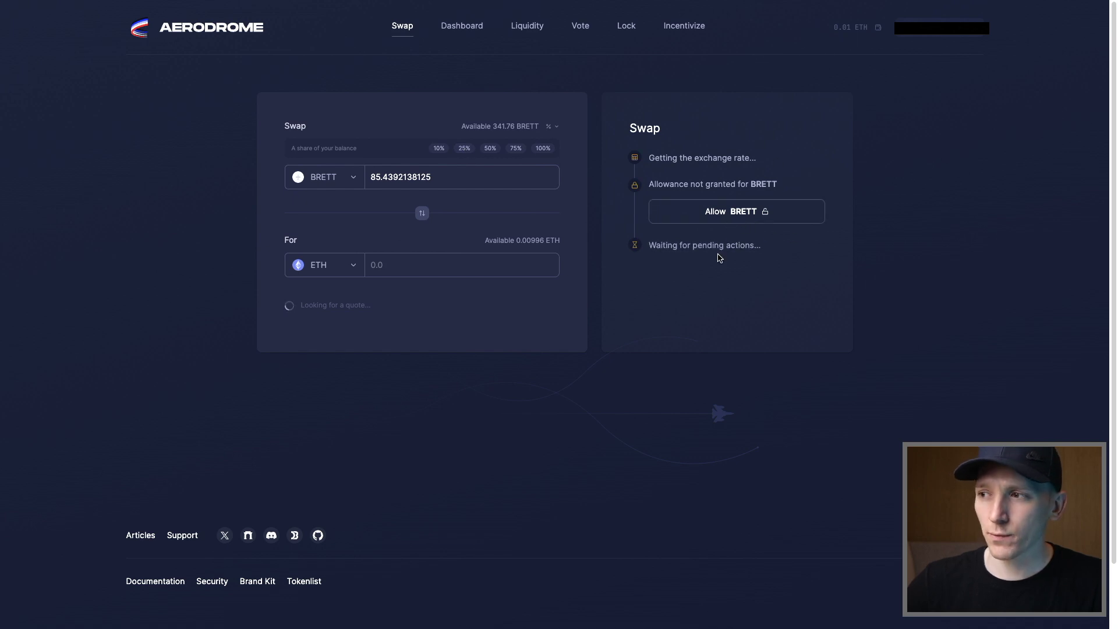
# - Allow Aerodrome to spend 85.4392 BRETT, ignoring the wallet's new-contract alert, and sign the token approval
pyautogui.click(734, 217)
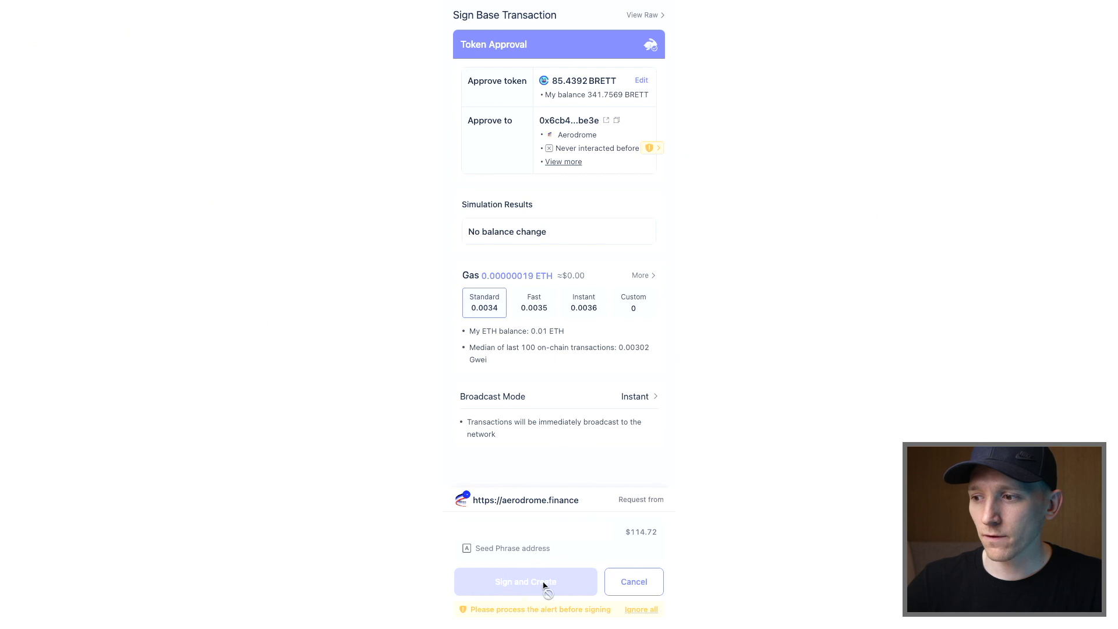
pyautogui.click(654, 150)
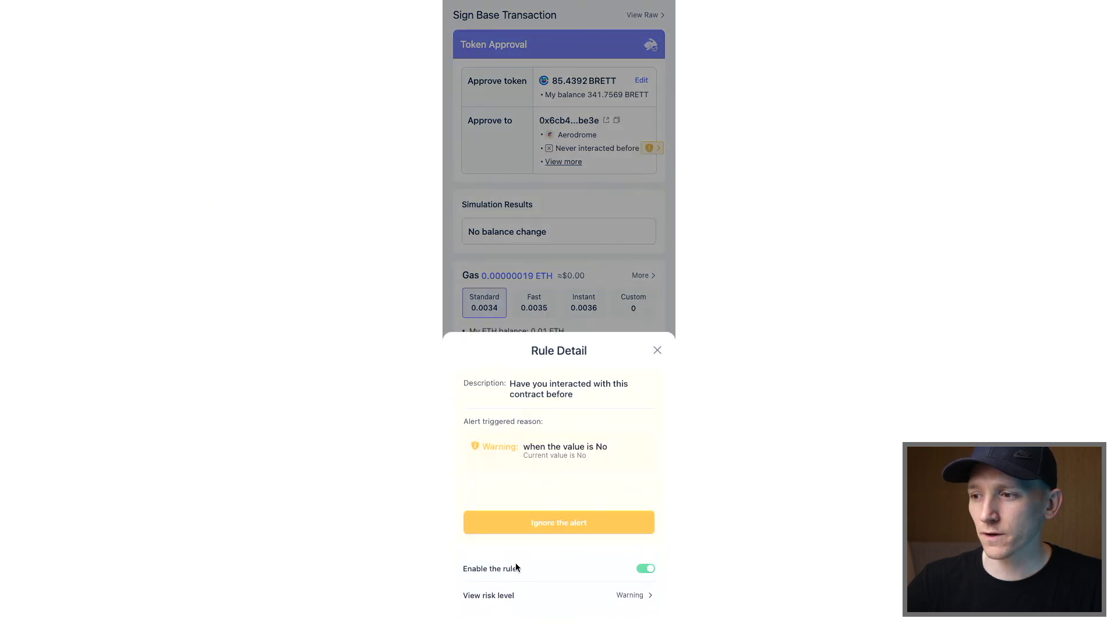
pyautogui.click(543, 529)
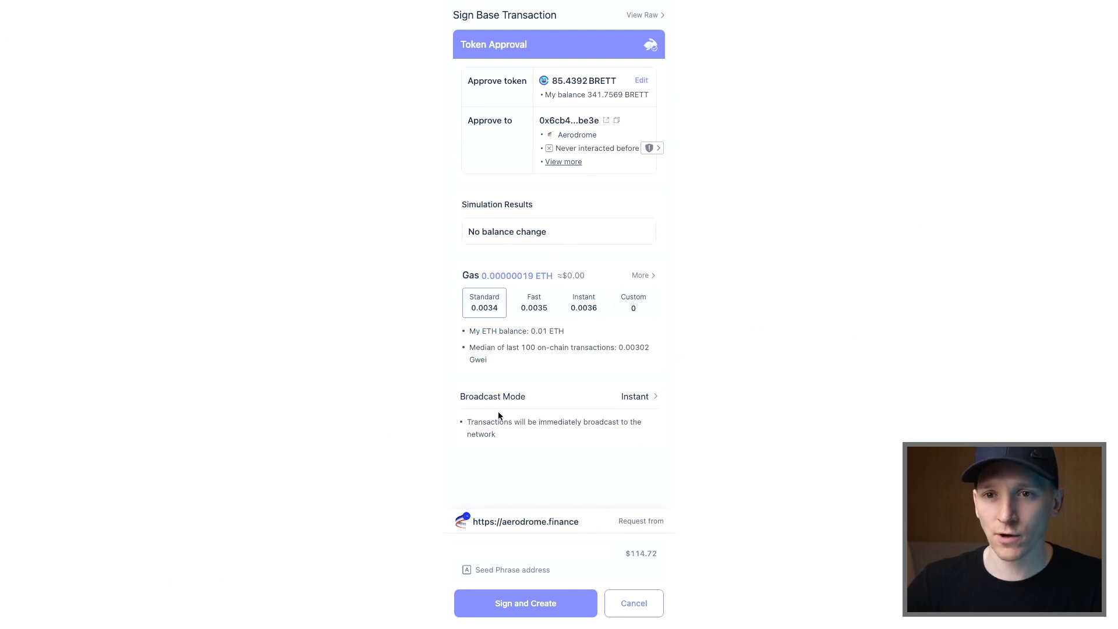
pyautogui.click(526, 609)
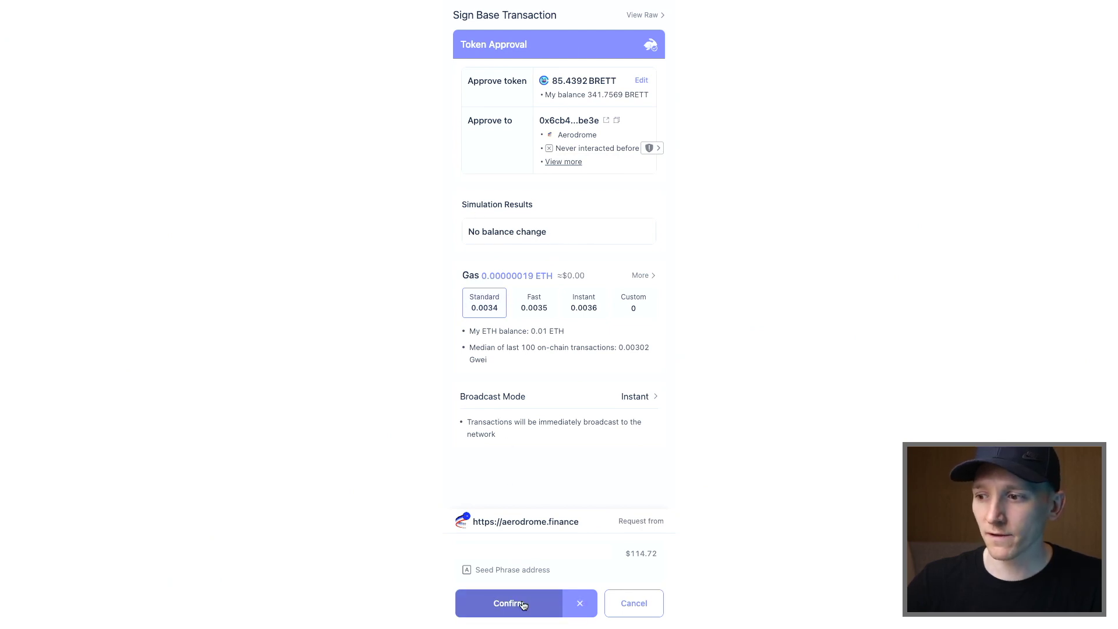
pyautogui.click(523, 609)
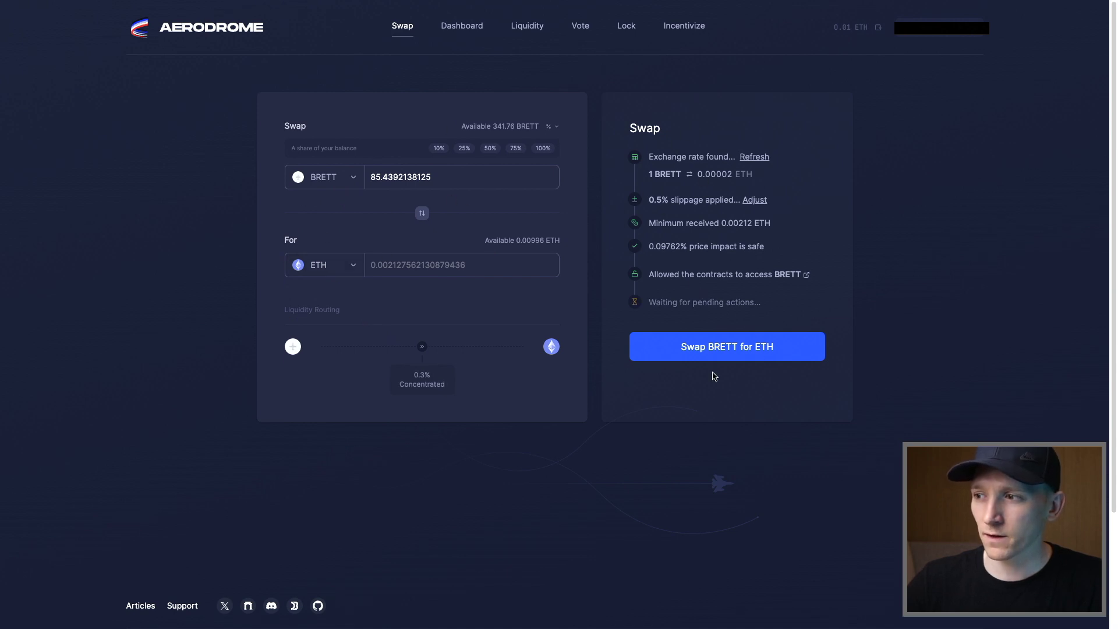
# - Submit the swap of 85.4392 BRETT for ETH and sign the transaction in the wallet
pyautogui.click(736, 350)
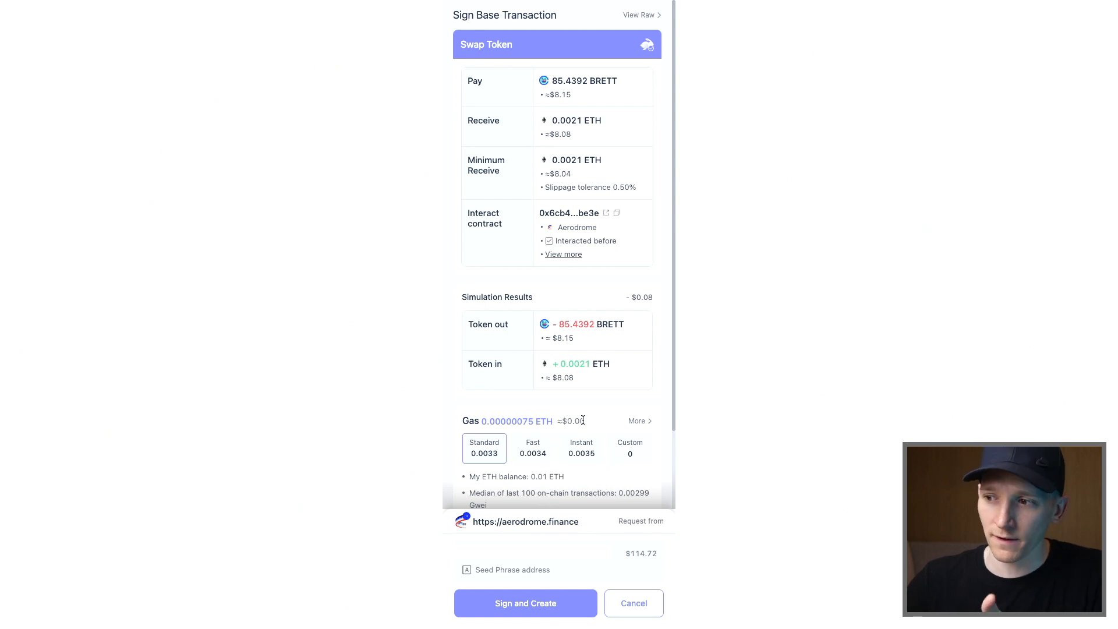
pyautogui.click(515, 608)
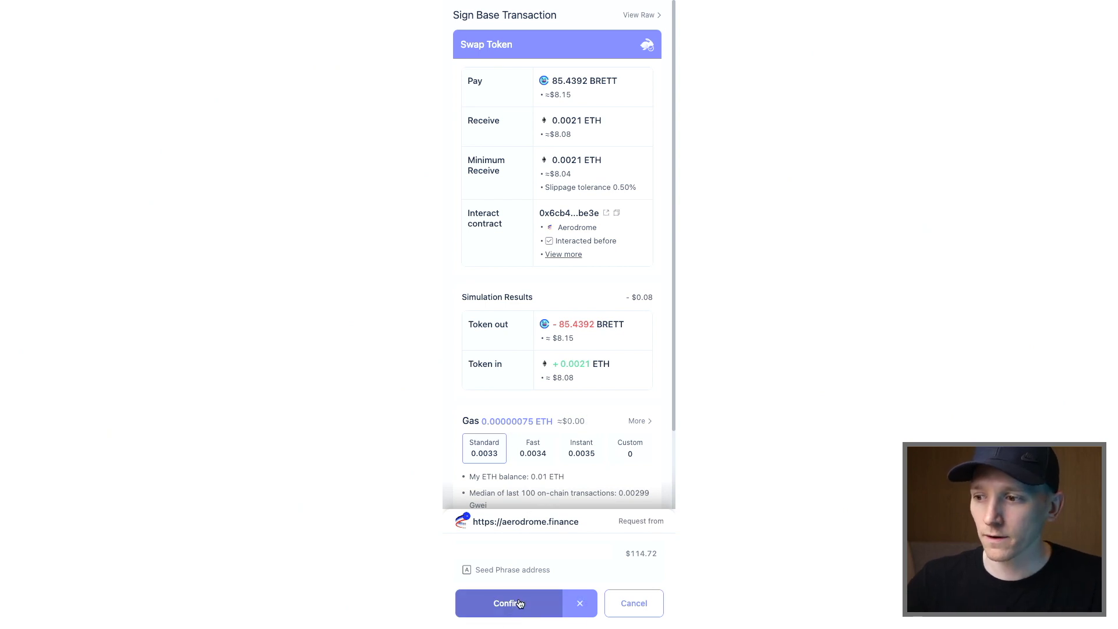
pyautogui.click(517, 603)
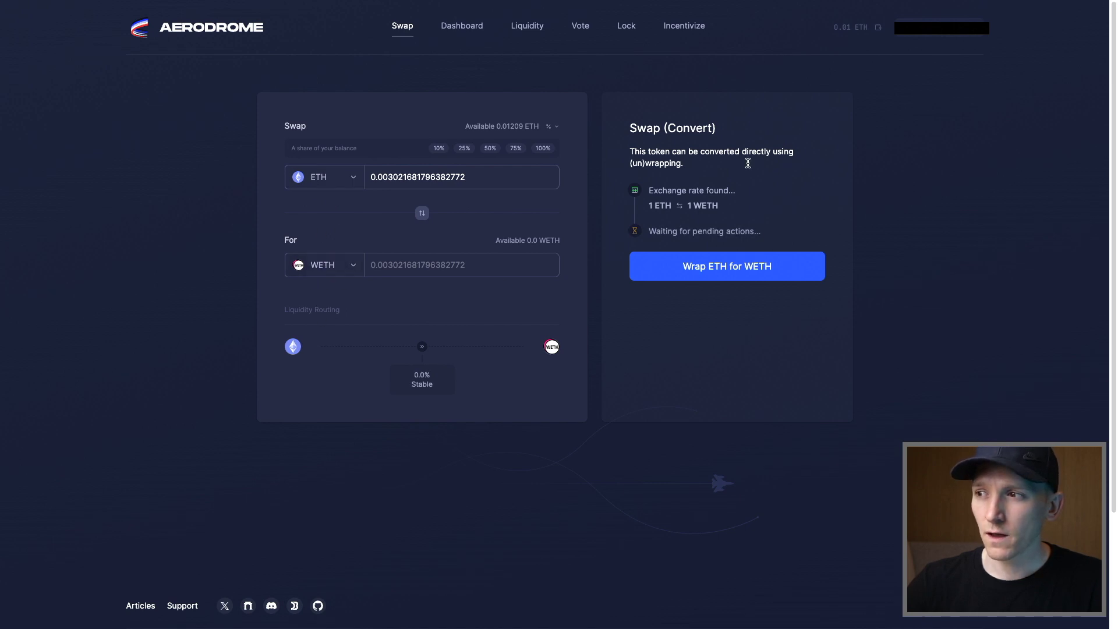
# - Examine the wrapping details for the ETH to WETH conversion and try the control for reversing the pair
pyautogui.moveTo(643, 121); pyautogui.dragTo(754, 216)
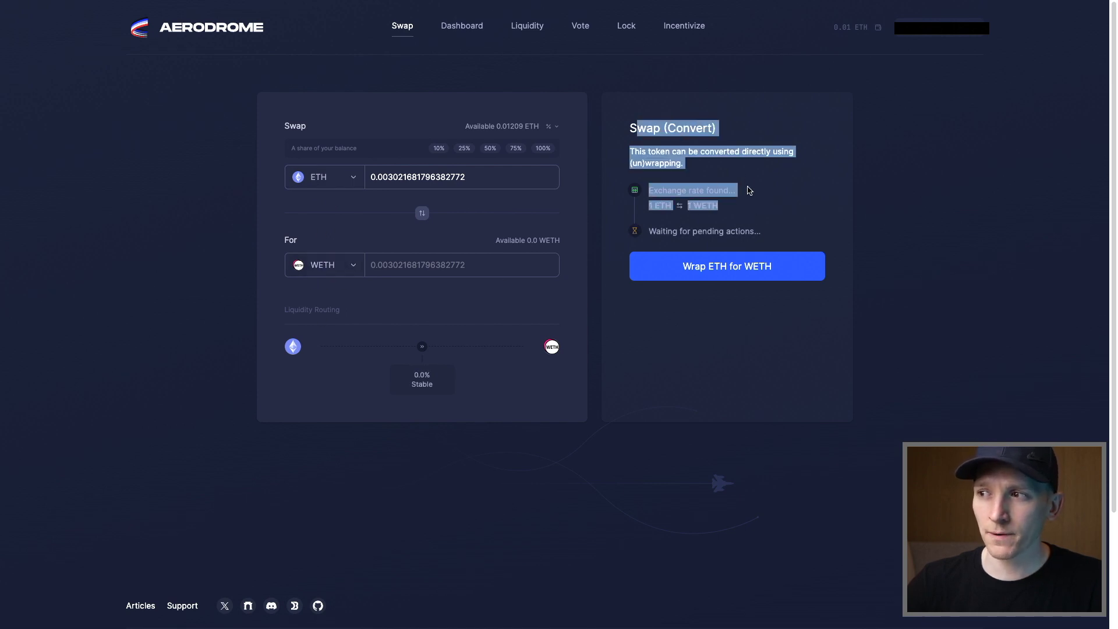
pyautogui.click(750, 190)
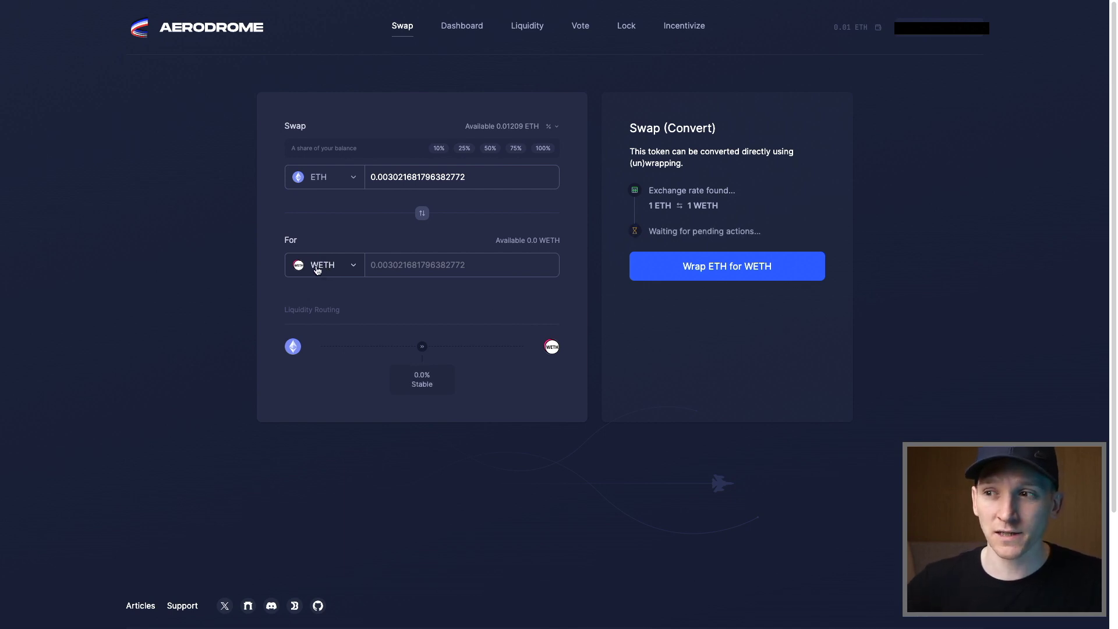
pyautogui.click(425, 214)
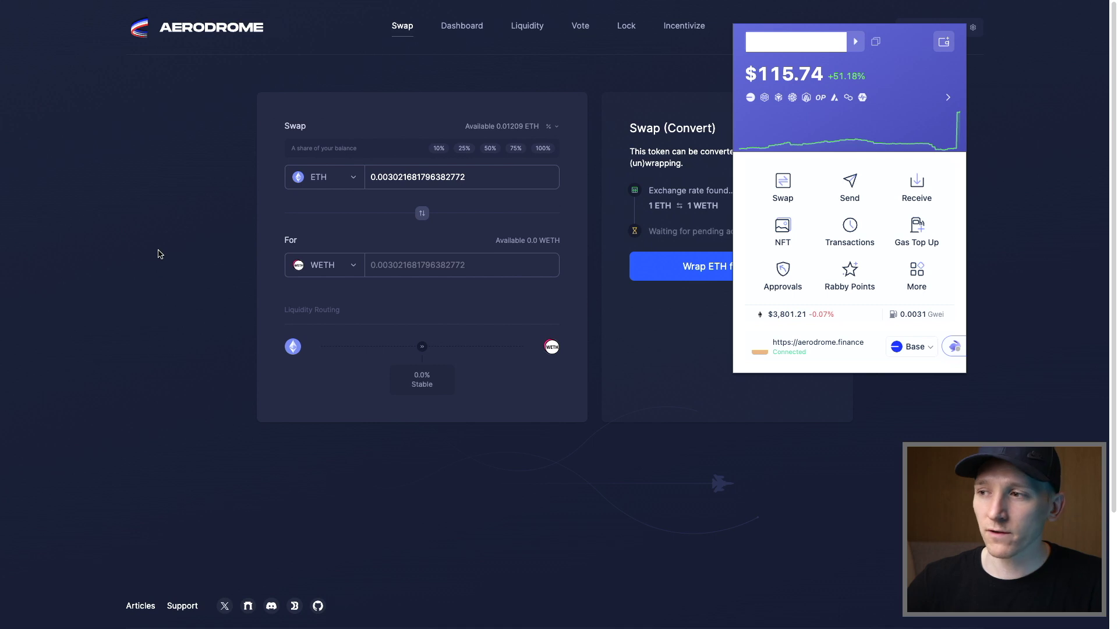
# - Open the Rabby wallet's approvals, list them by asset, and select the unlimited USDC approval and both unlimited cbETH approvals
pyautogui.click(782, 279)
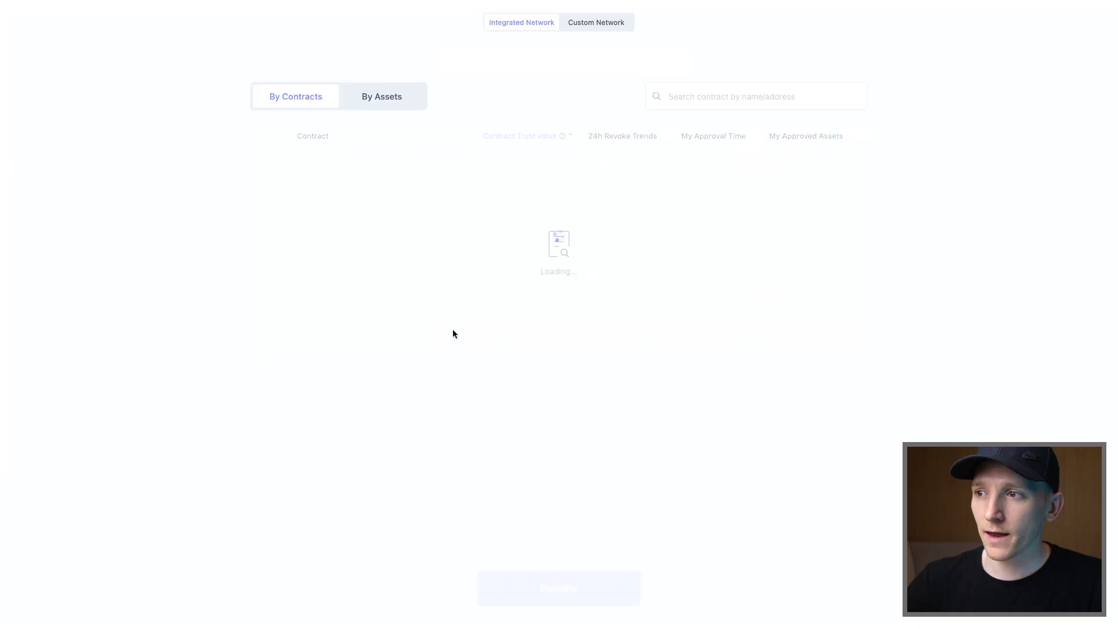
pyautogui.click(397, 99)
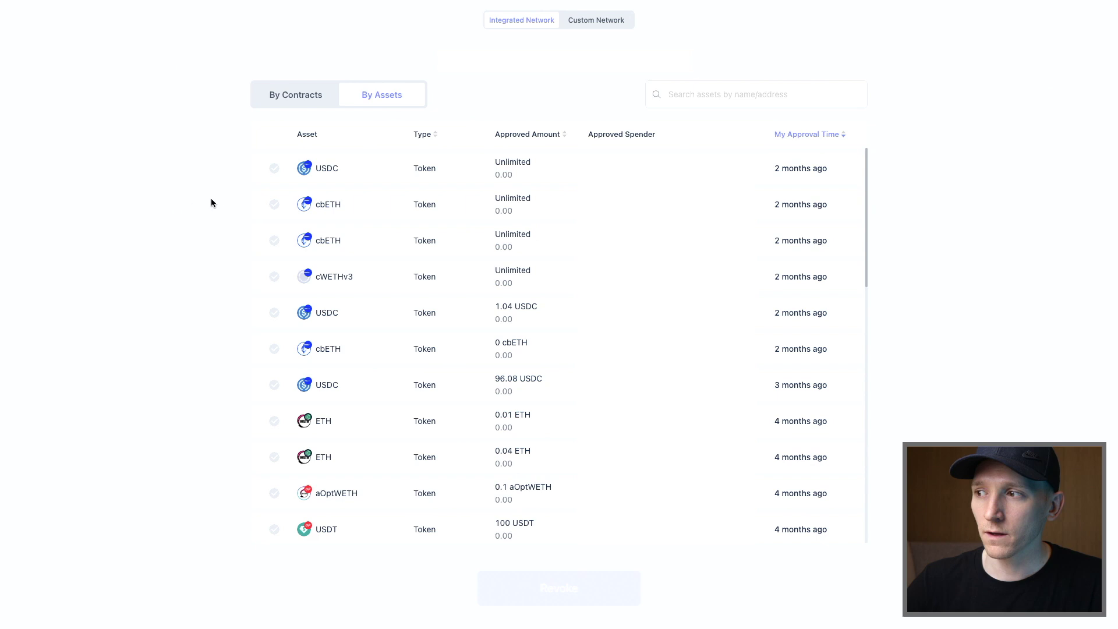
pyautogui.click(273, 169)
pyautogui.click(274, 205)
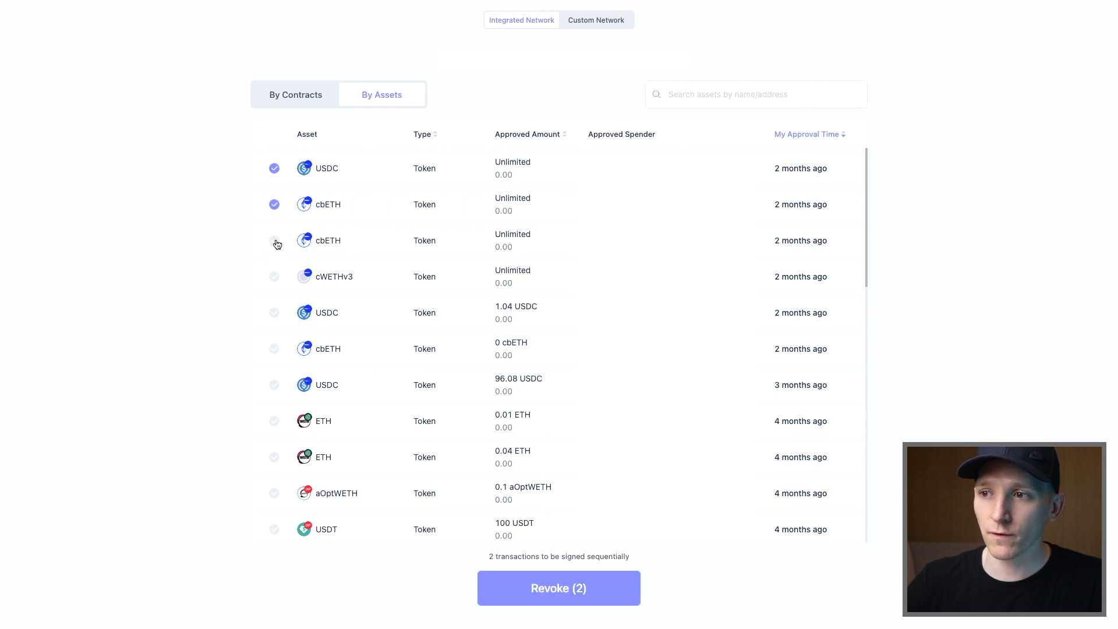
pyautogui.click(276, 240)
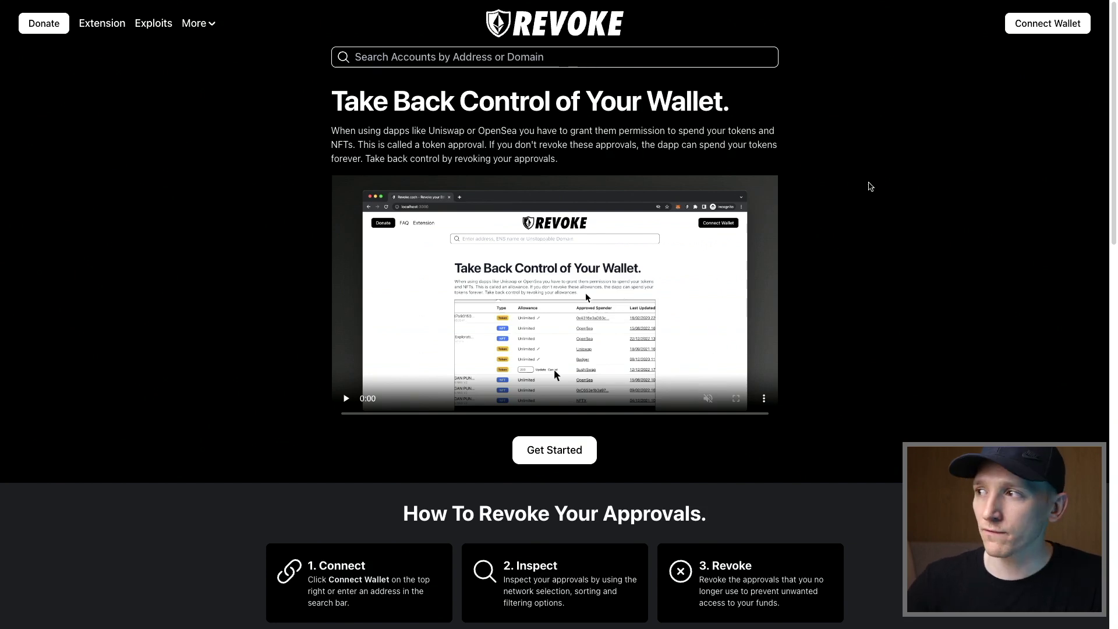
# - Switch to the Revoke site and connect the Rabby Wallet to it
pyautogui.click(1047, 26)
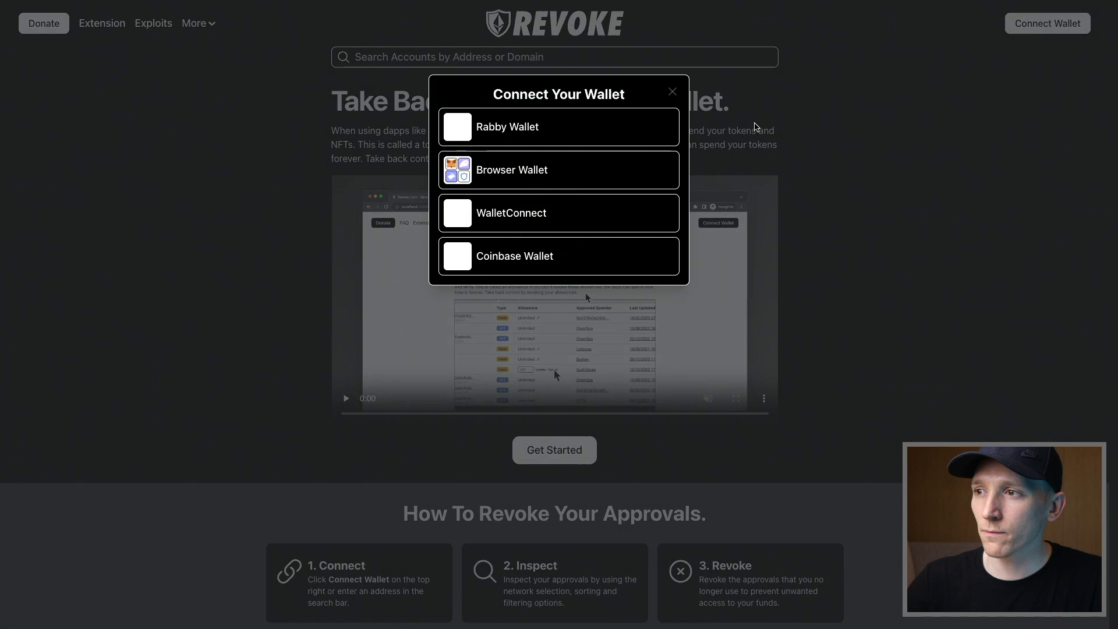
pyautogui.click(531, 127)
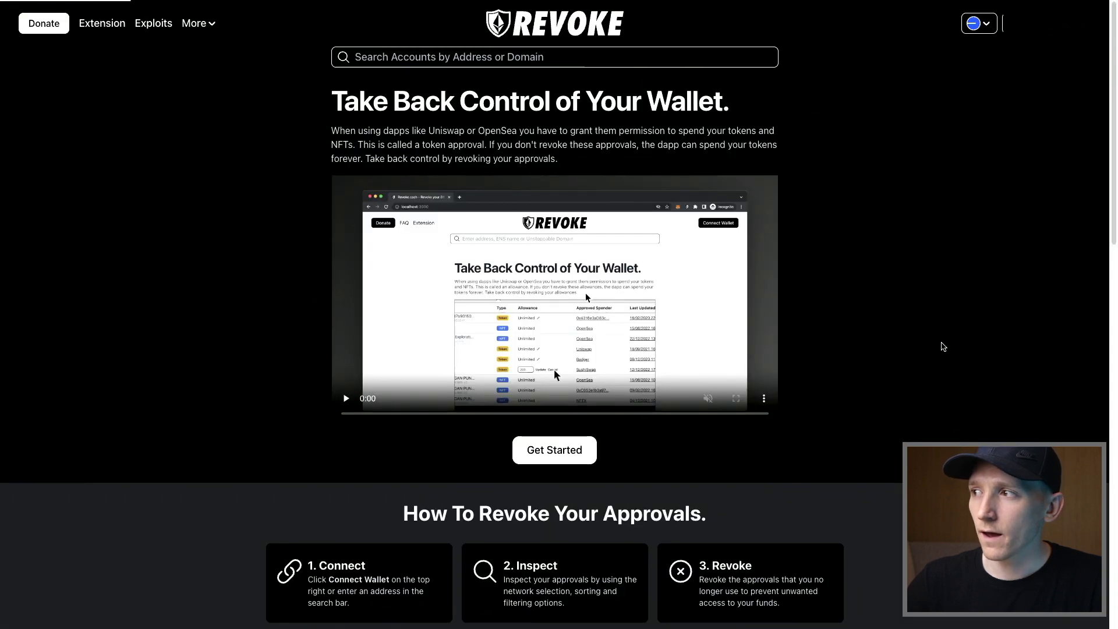